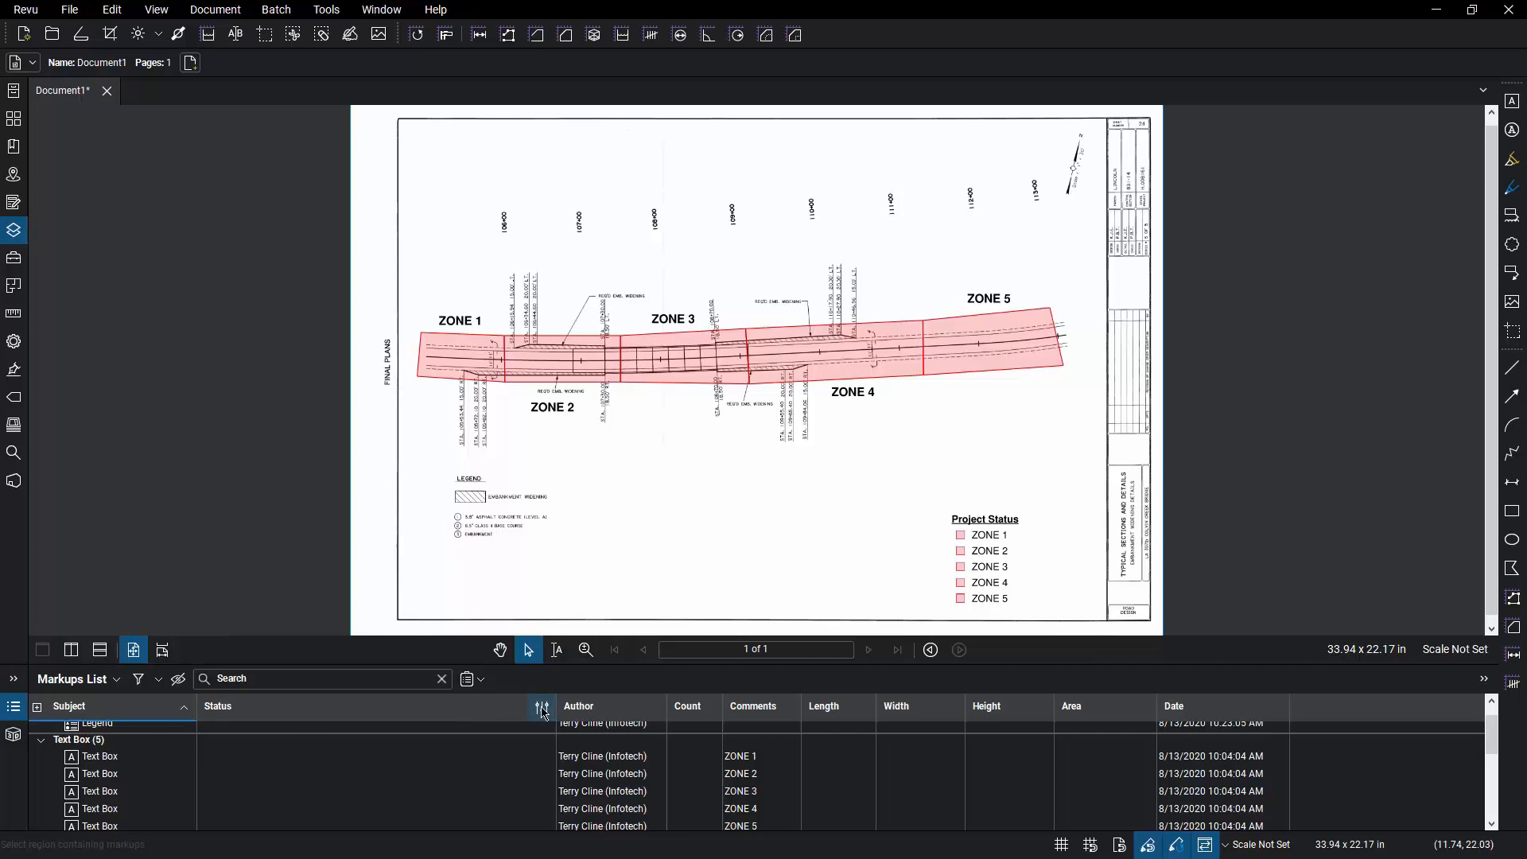
Step: Open the status manager and review the states of the Materials and Roadwork models
left_click(542, 707)
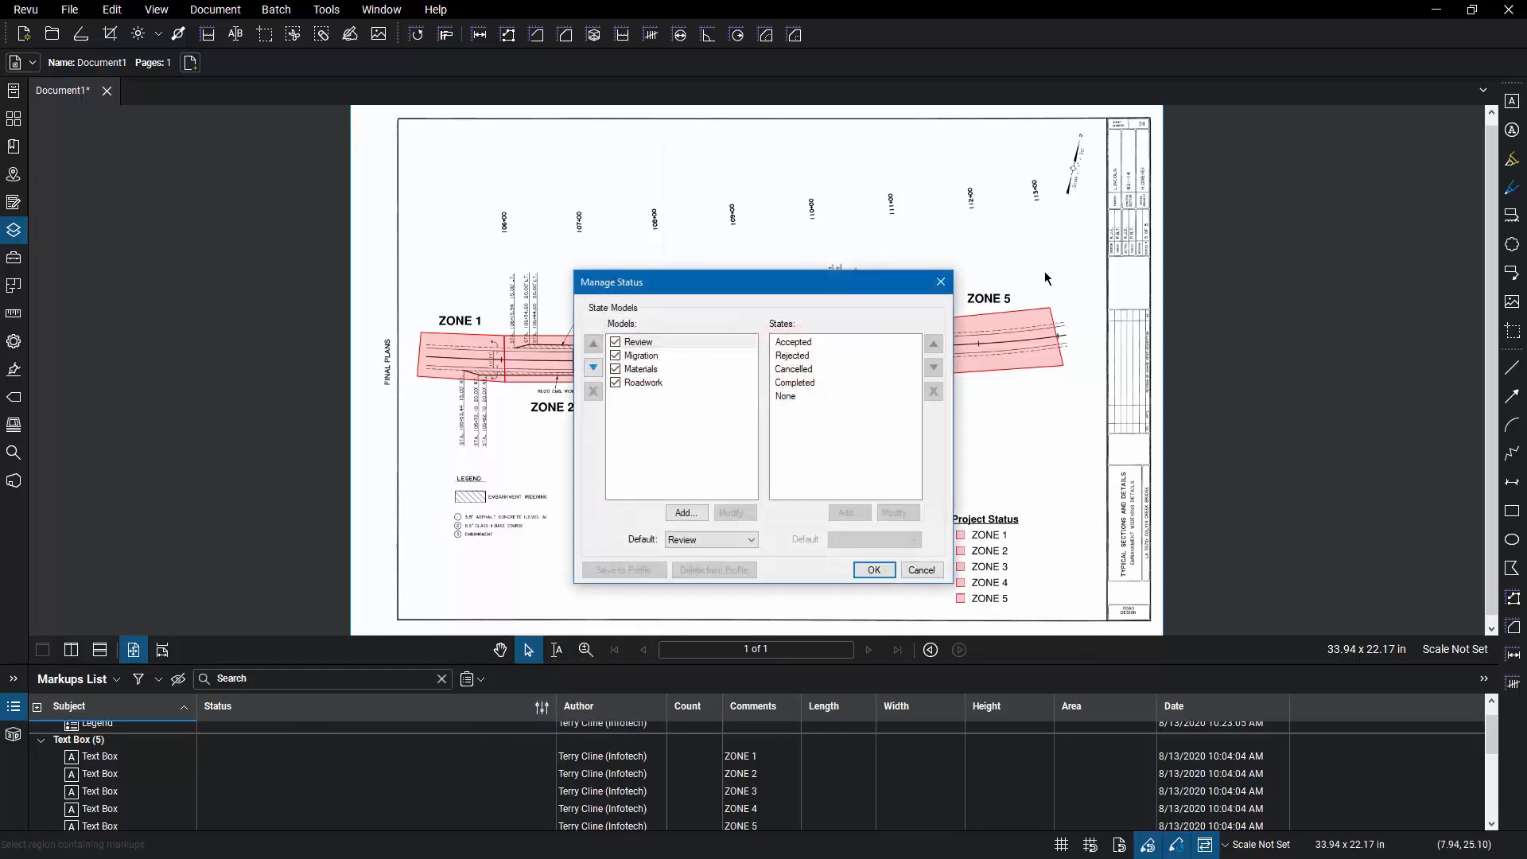
left_click_drag(772, 281, 721, 301)
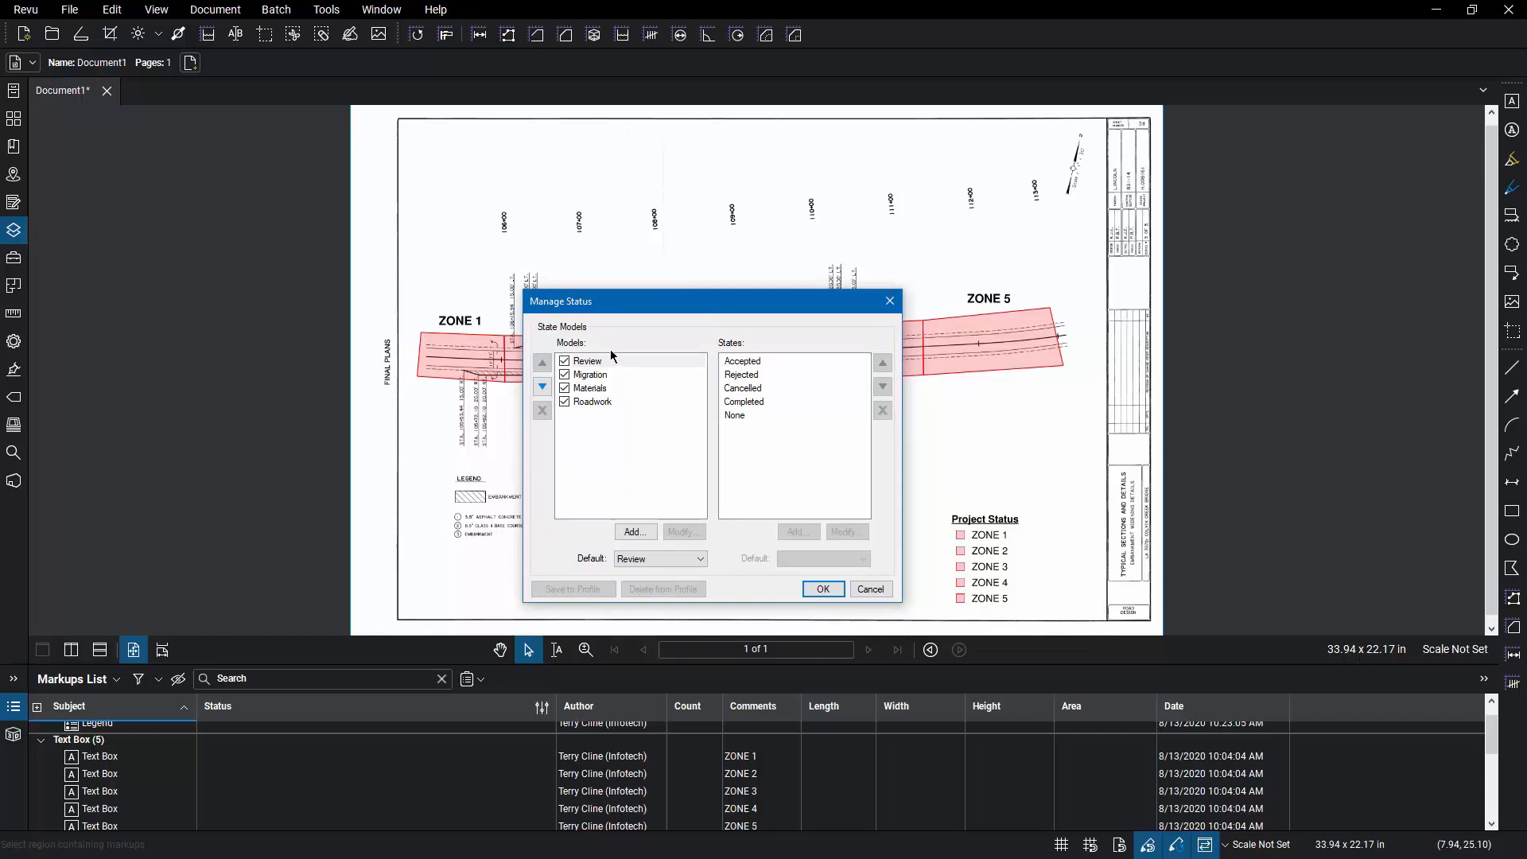
left_click(598, 388)
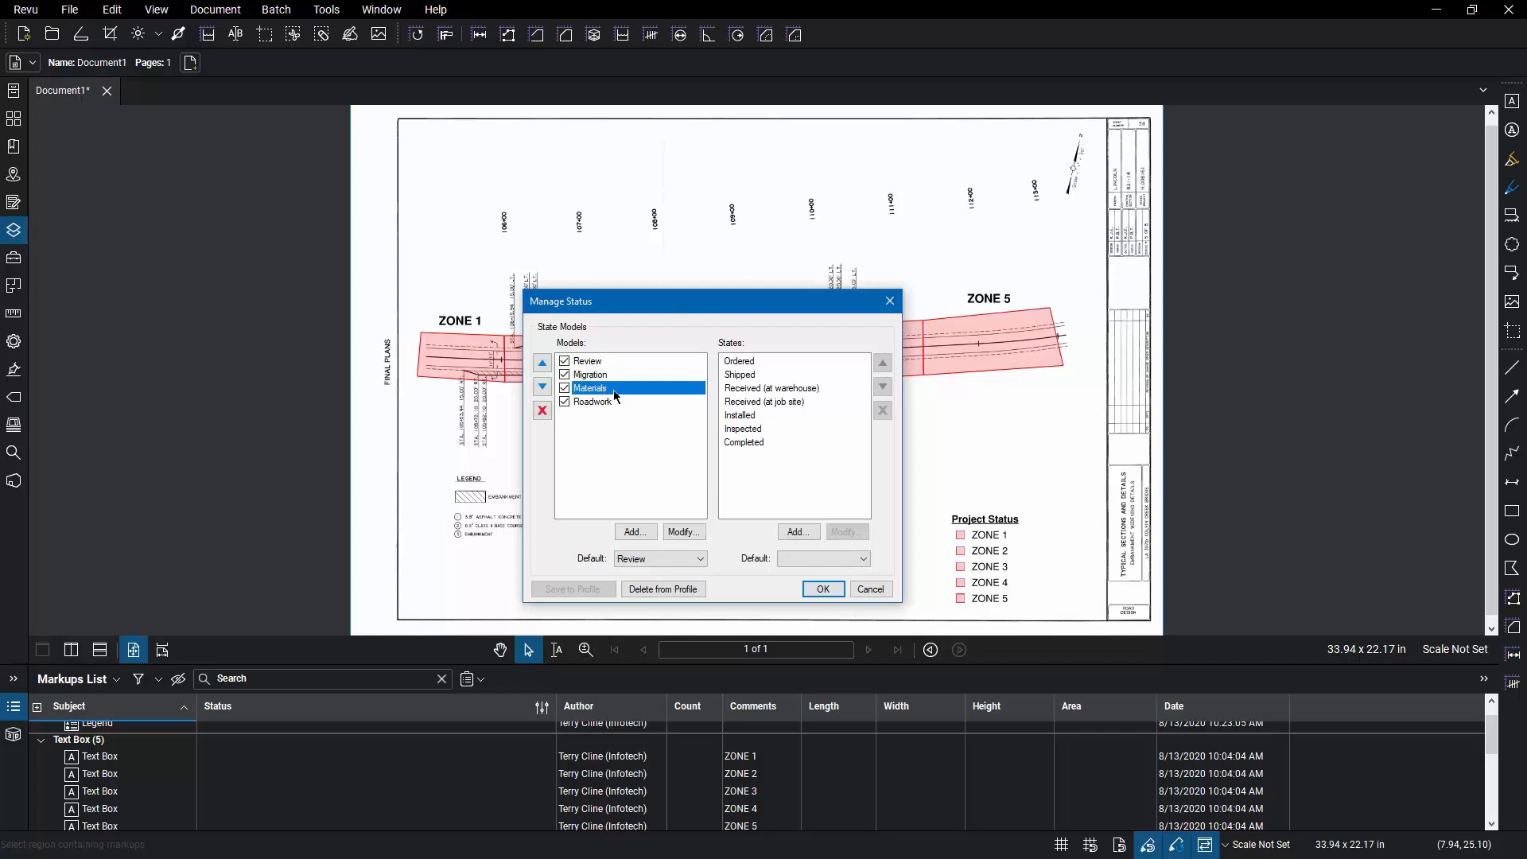
left_click(776, 376)
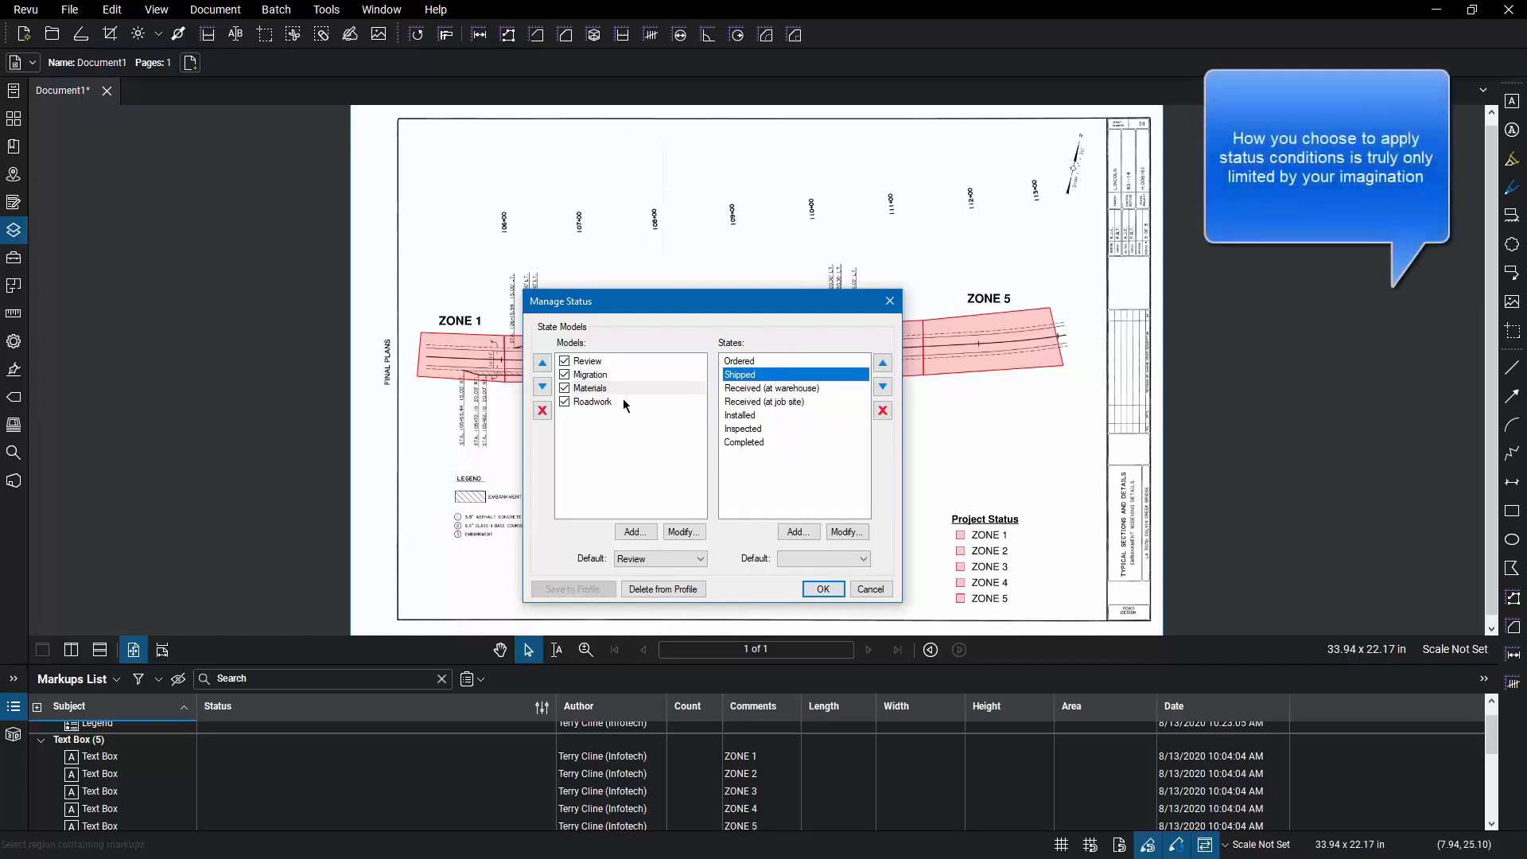
left_click(609, 403)
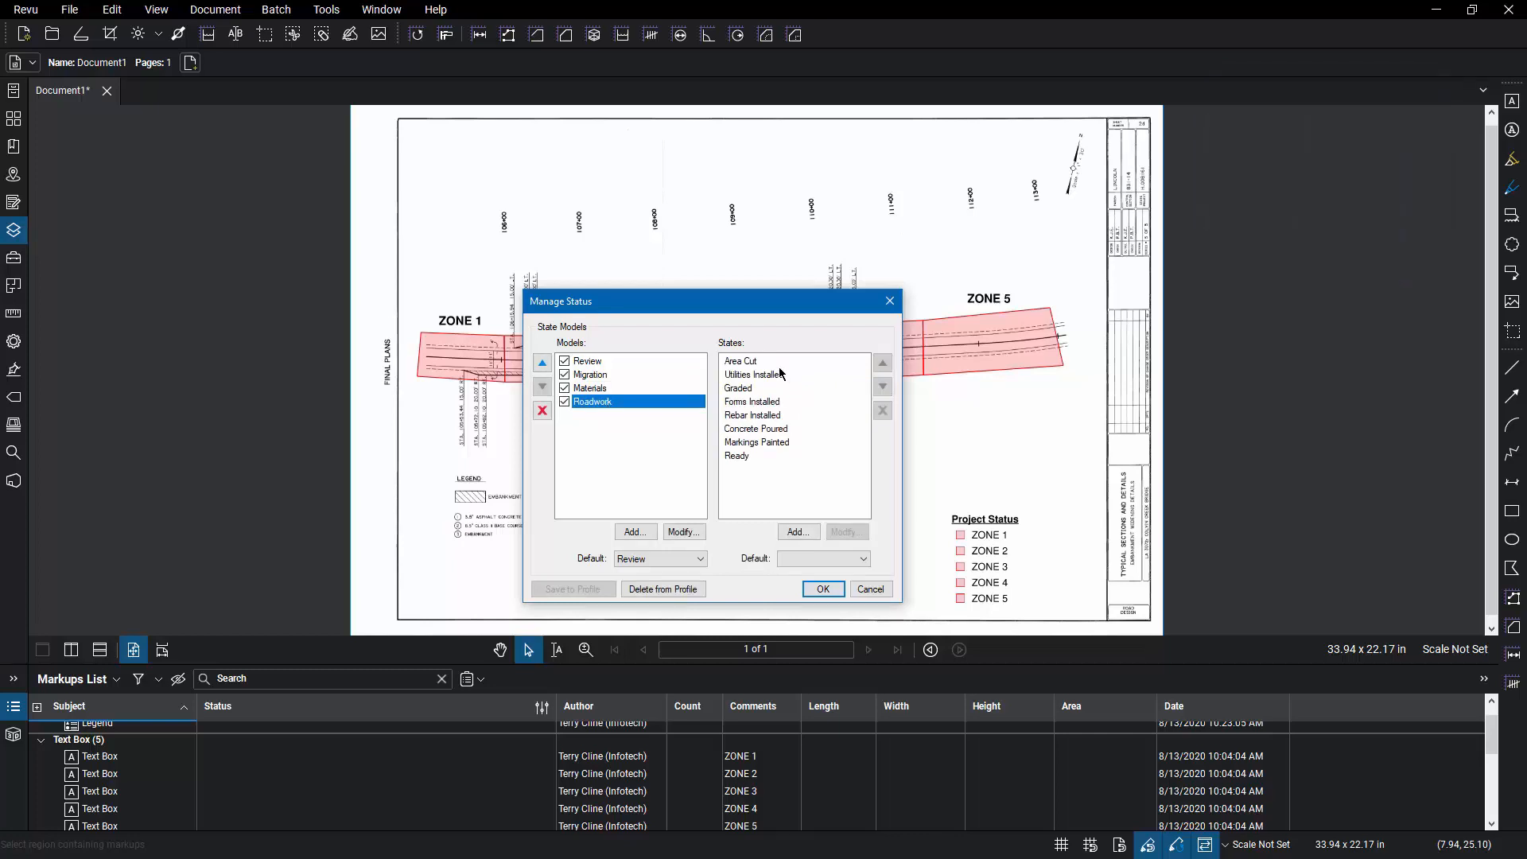
Step: Inspect the properties of the Roadwork model's Concrete Poured state, including its colour option, and close the status manager without saving
left_click(799, 428)
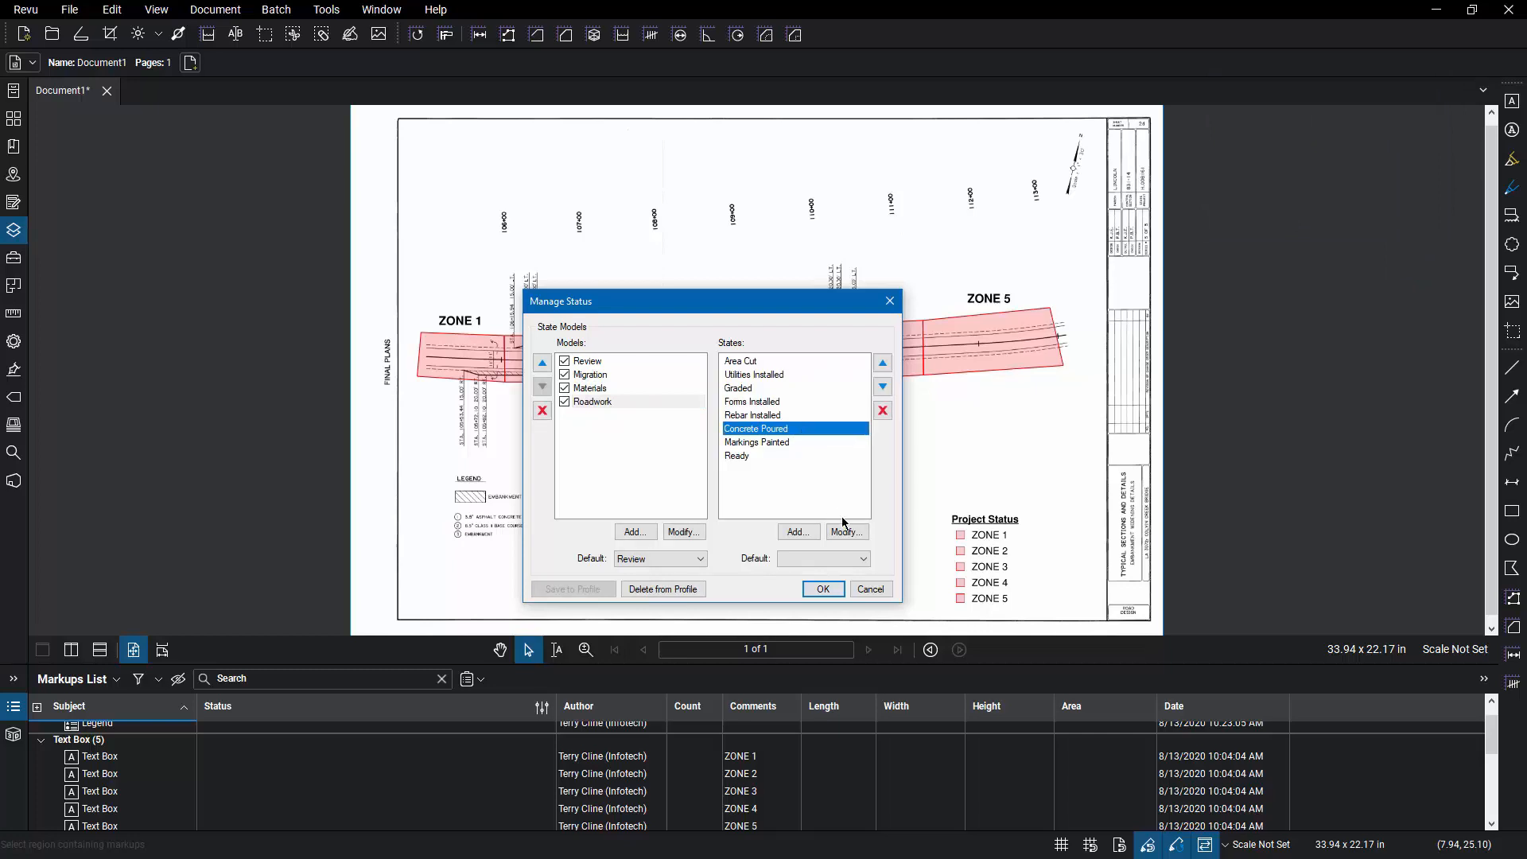
left_click(858, 539)
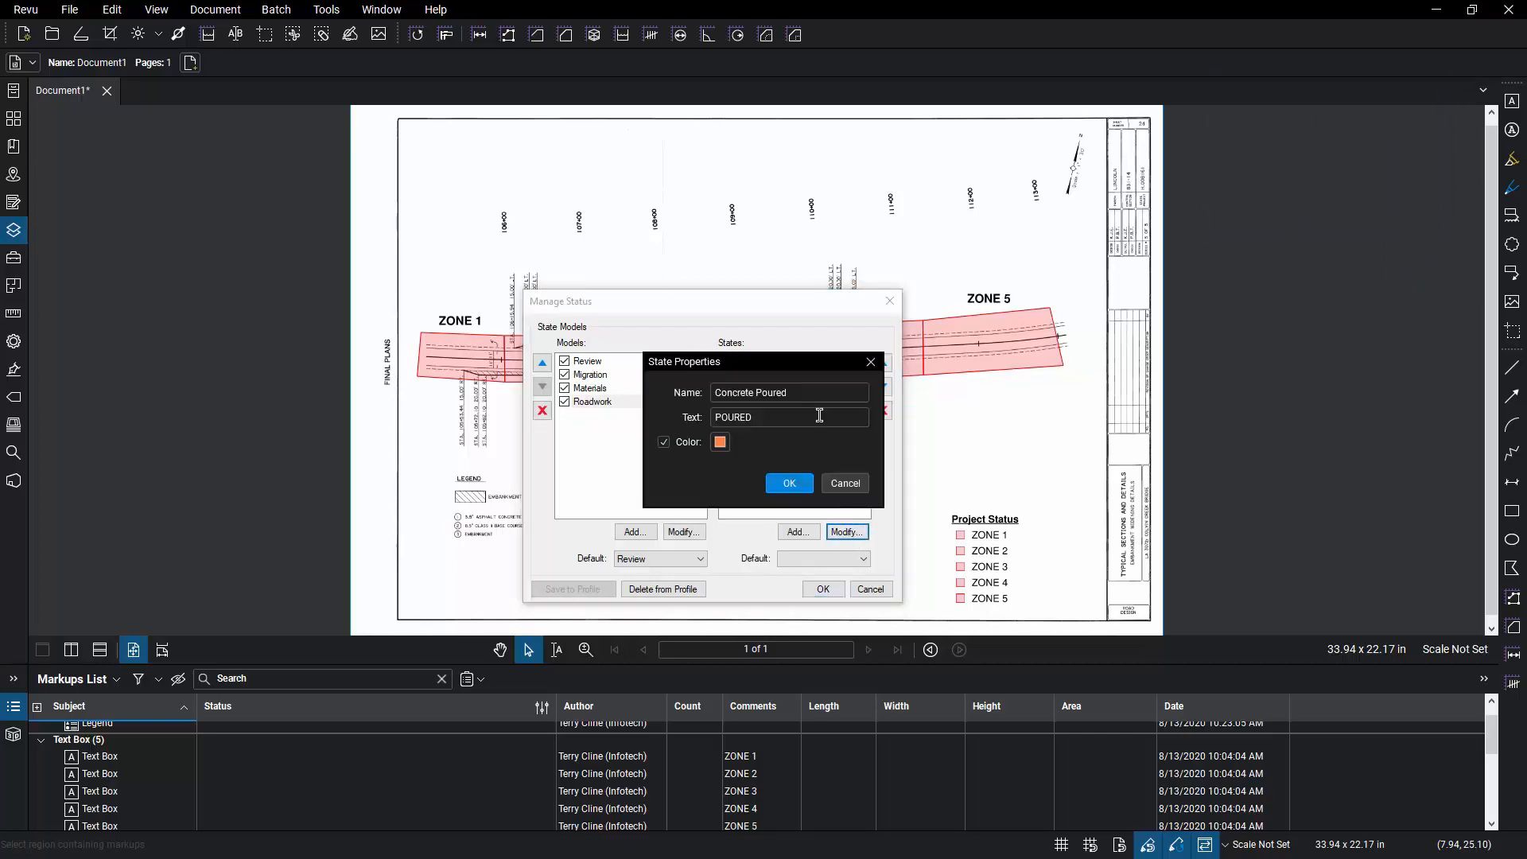
left_click(664, 443)
left_click(854, 484)
left_click(879, 584)
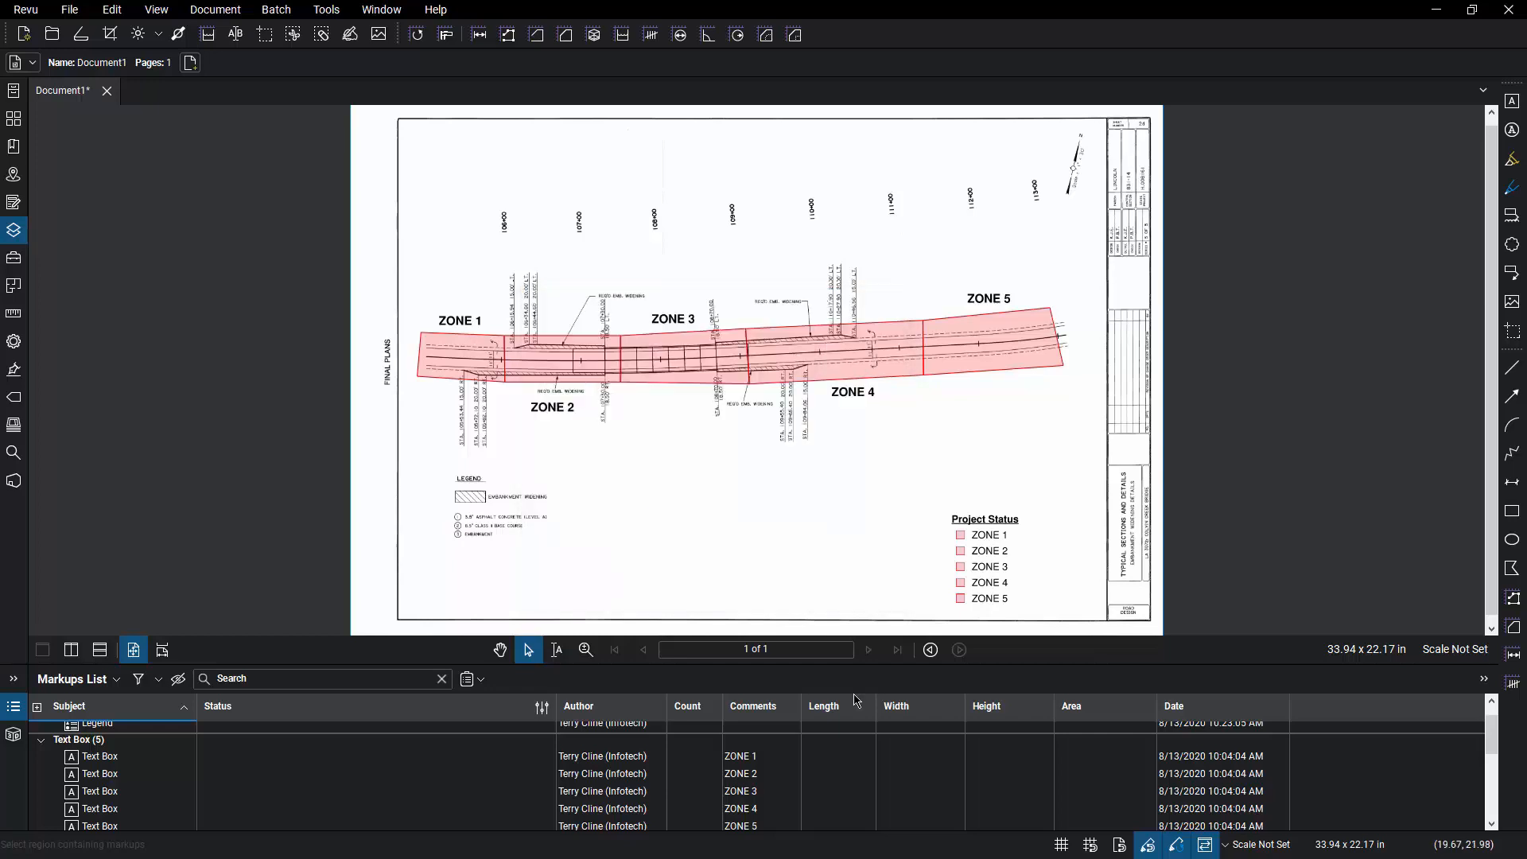
Step: Hide the Markups List to enlarge the drawing view and select individual zone areas to check them as separate markups
double_click(834, 666)
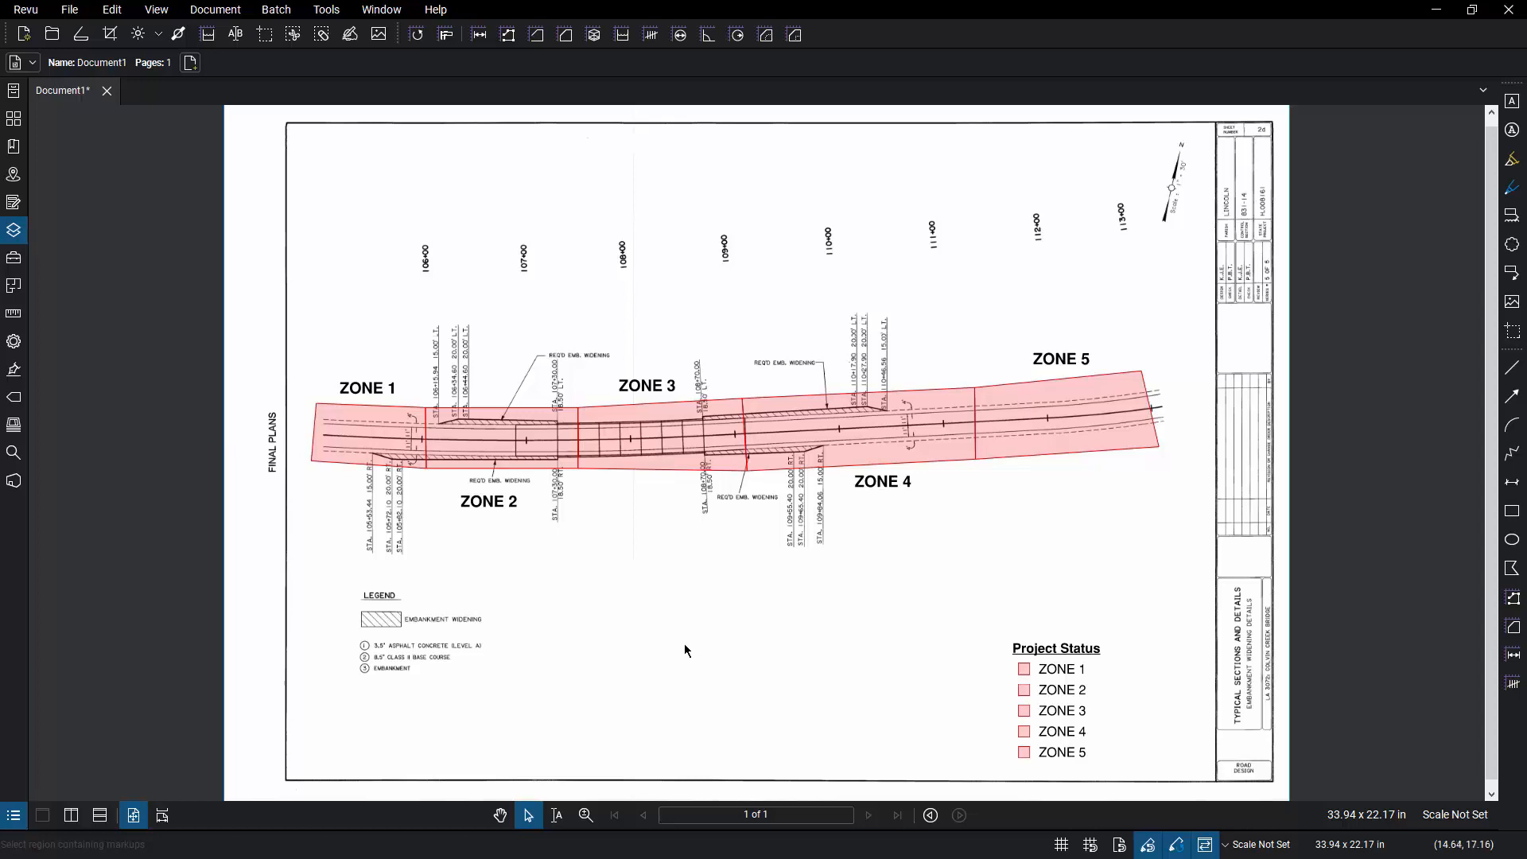
left_click(389, 442)
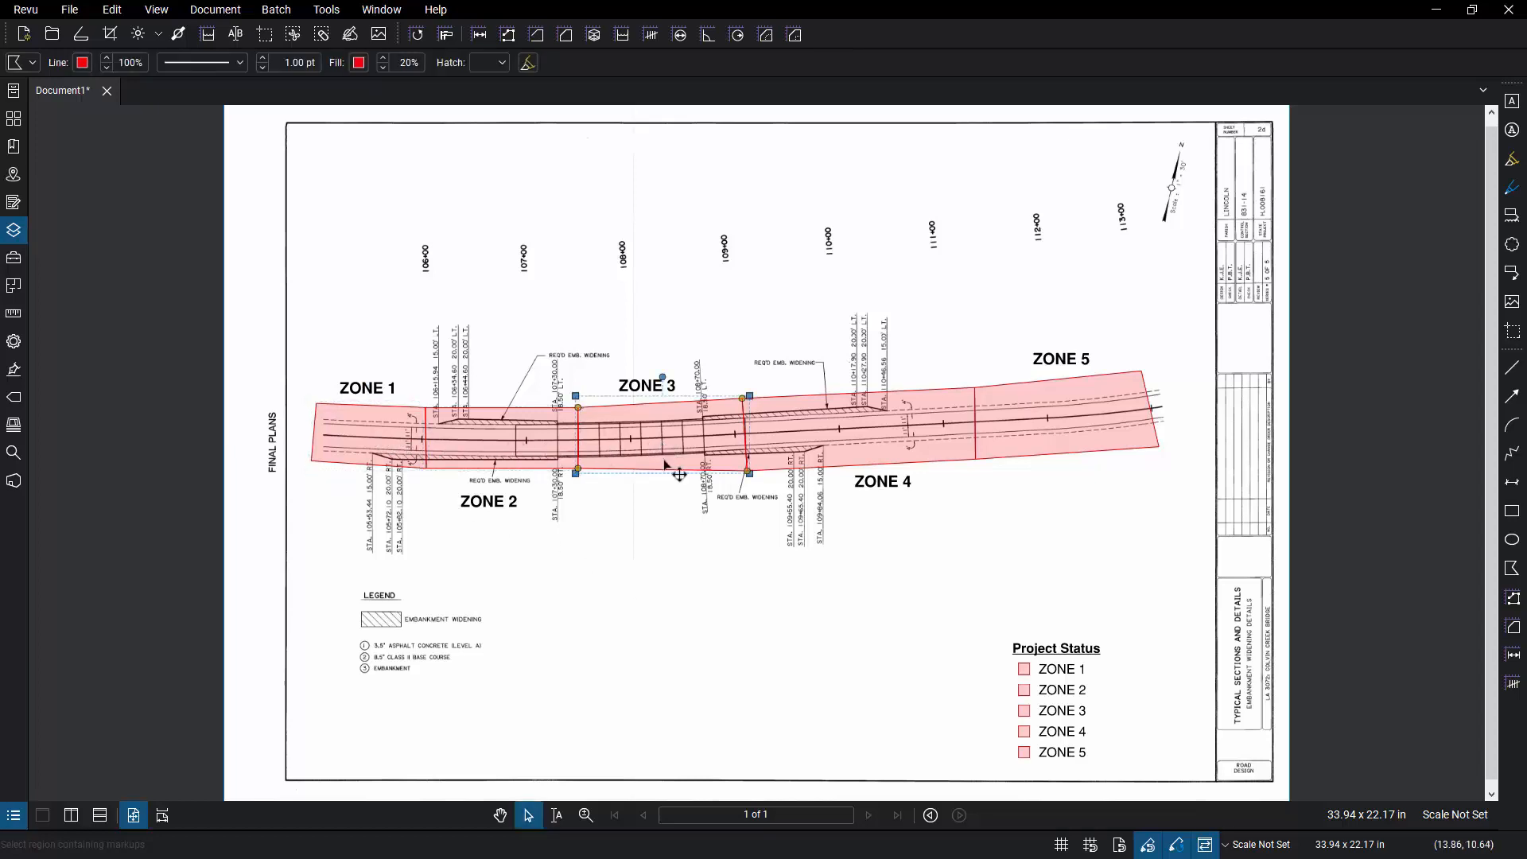
left_click(706, 612)
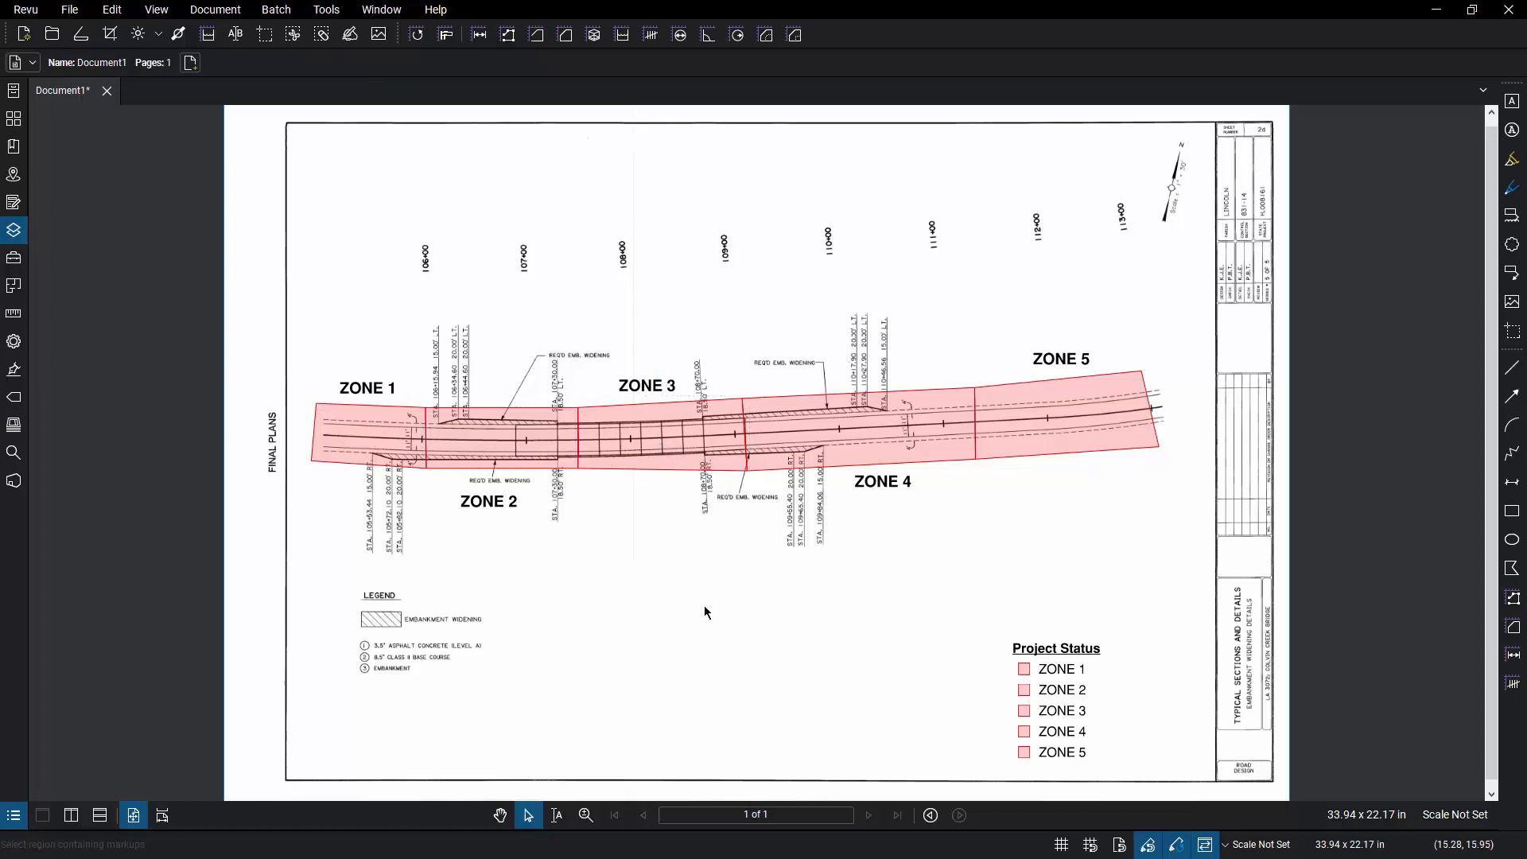
left_click(1120, 434)
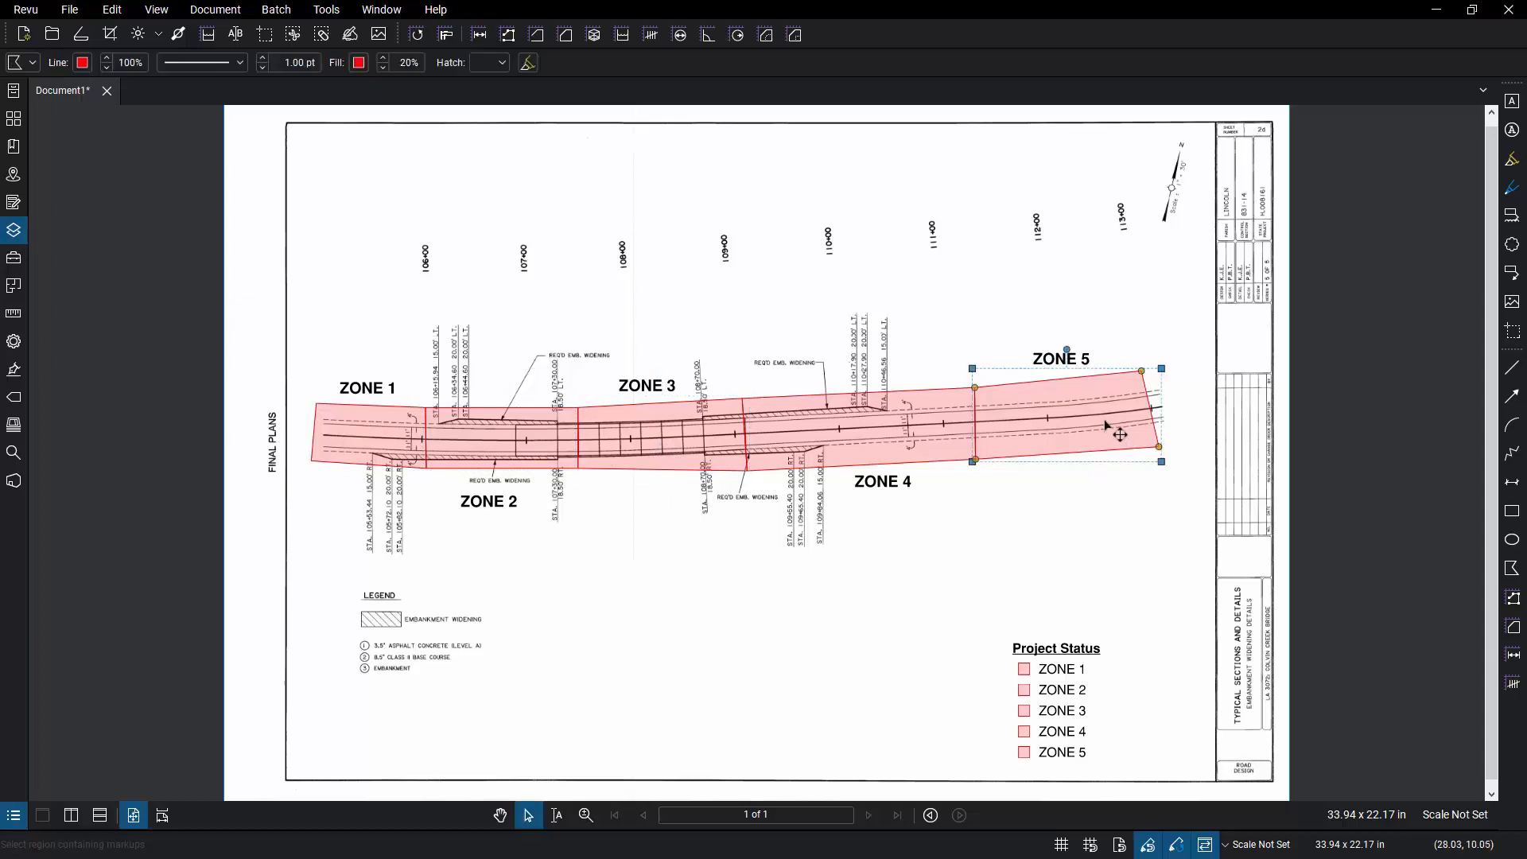
Step: Select all five zone areas together and set their Roadwork status to Utilities Installed
left_click_drag(1184, 415, 276, 450)
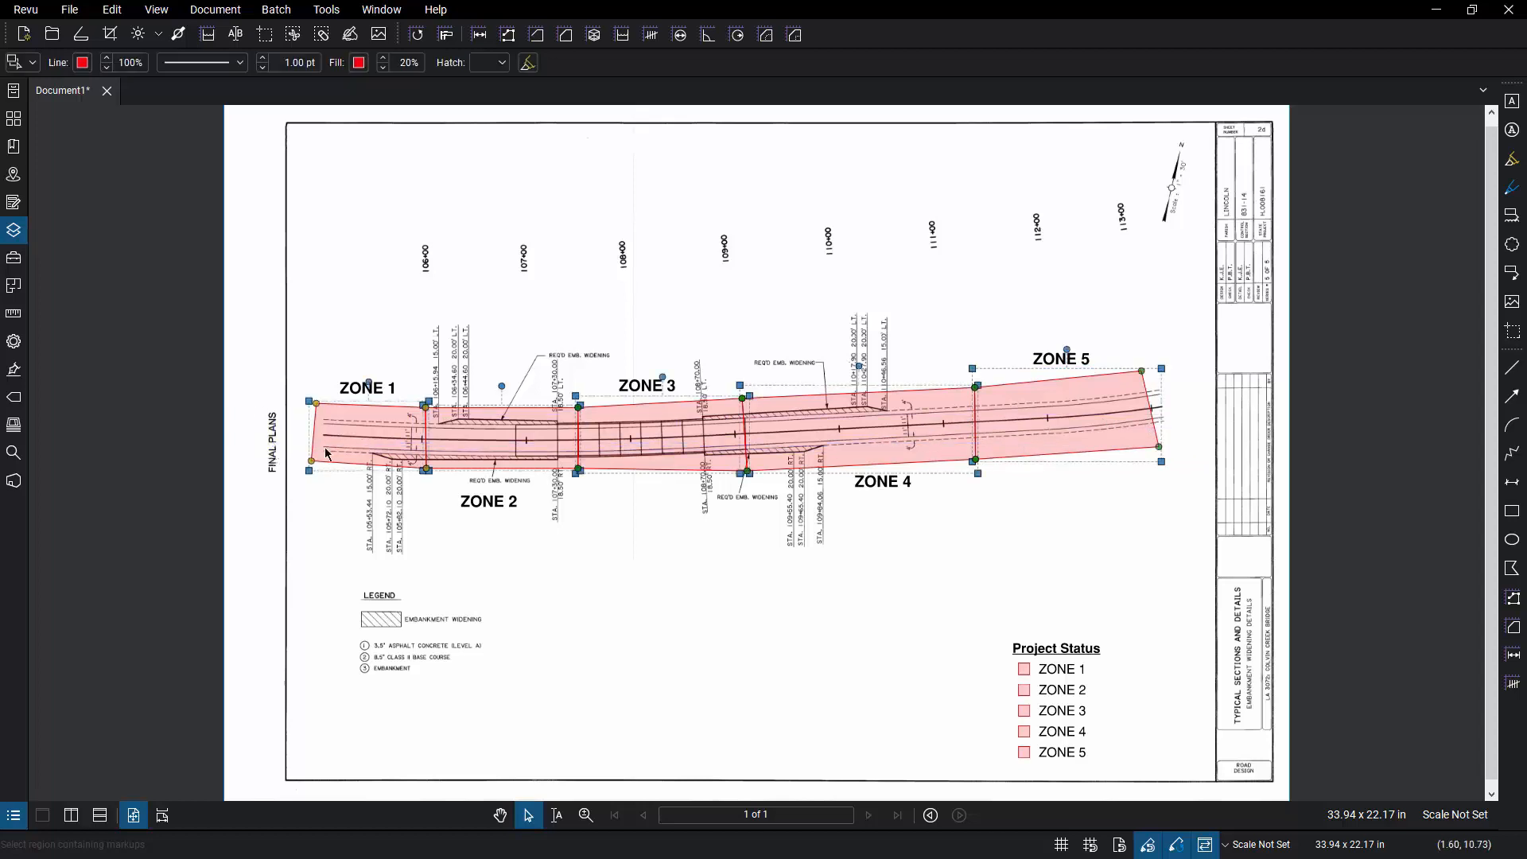
right_click(612, 429)
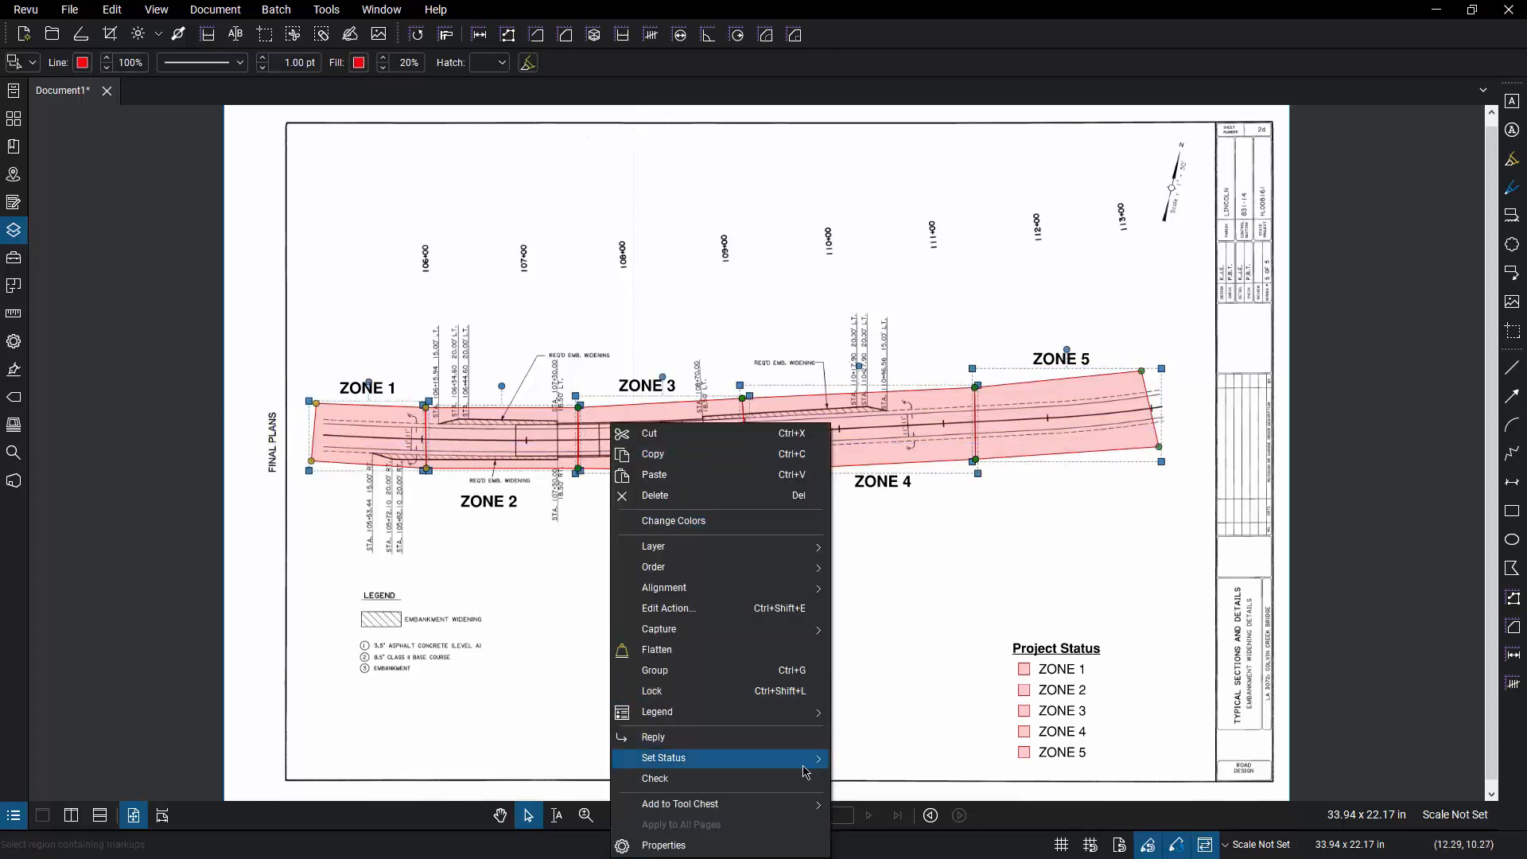
mouse_move(806, 767)
mouse_move(902, 813)
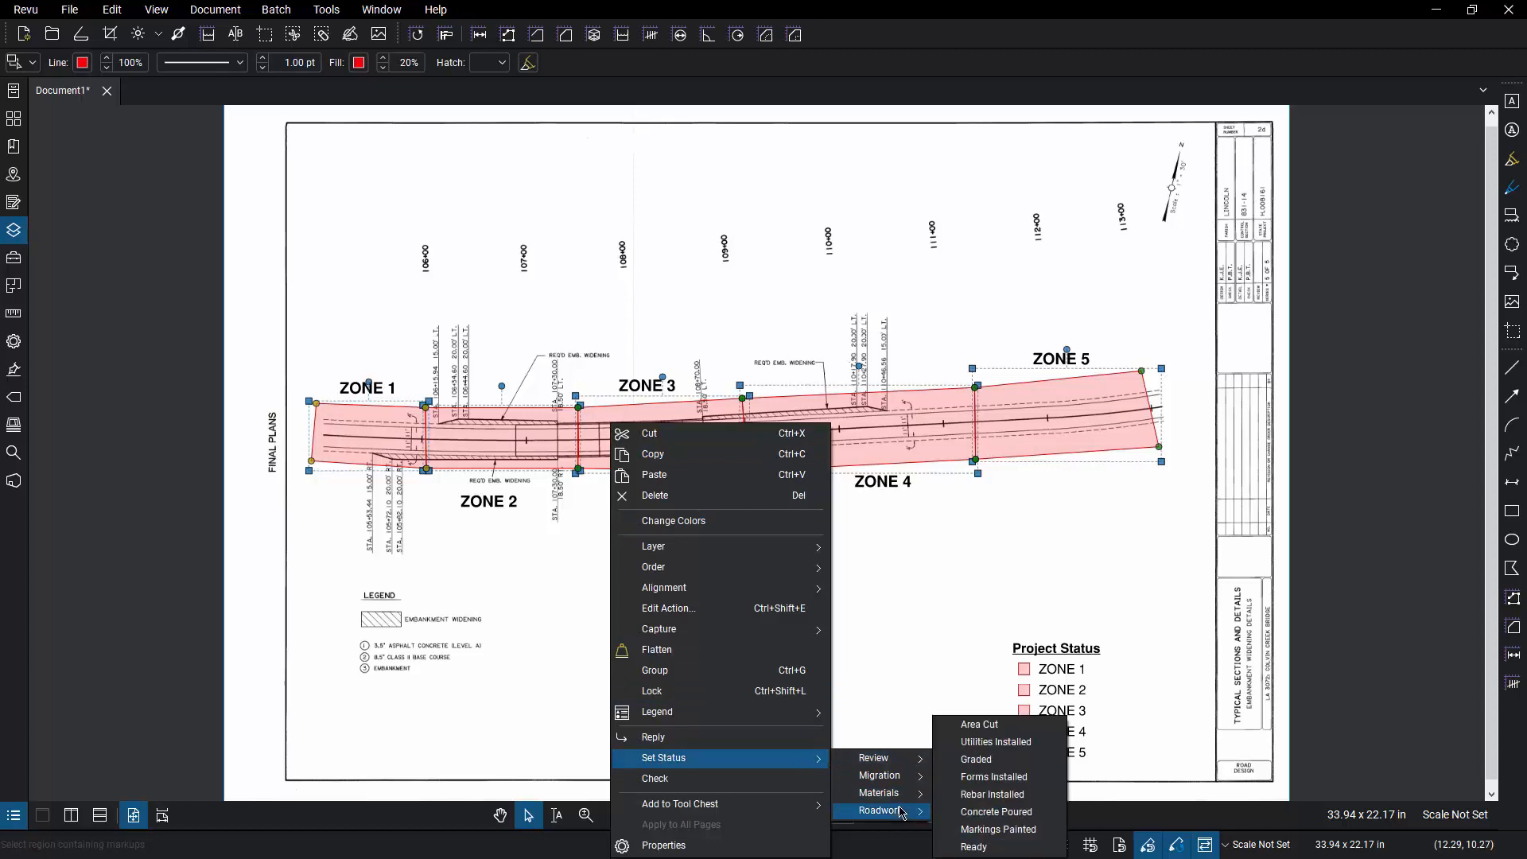
left_click(1010, 743)
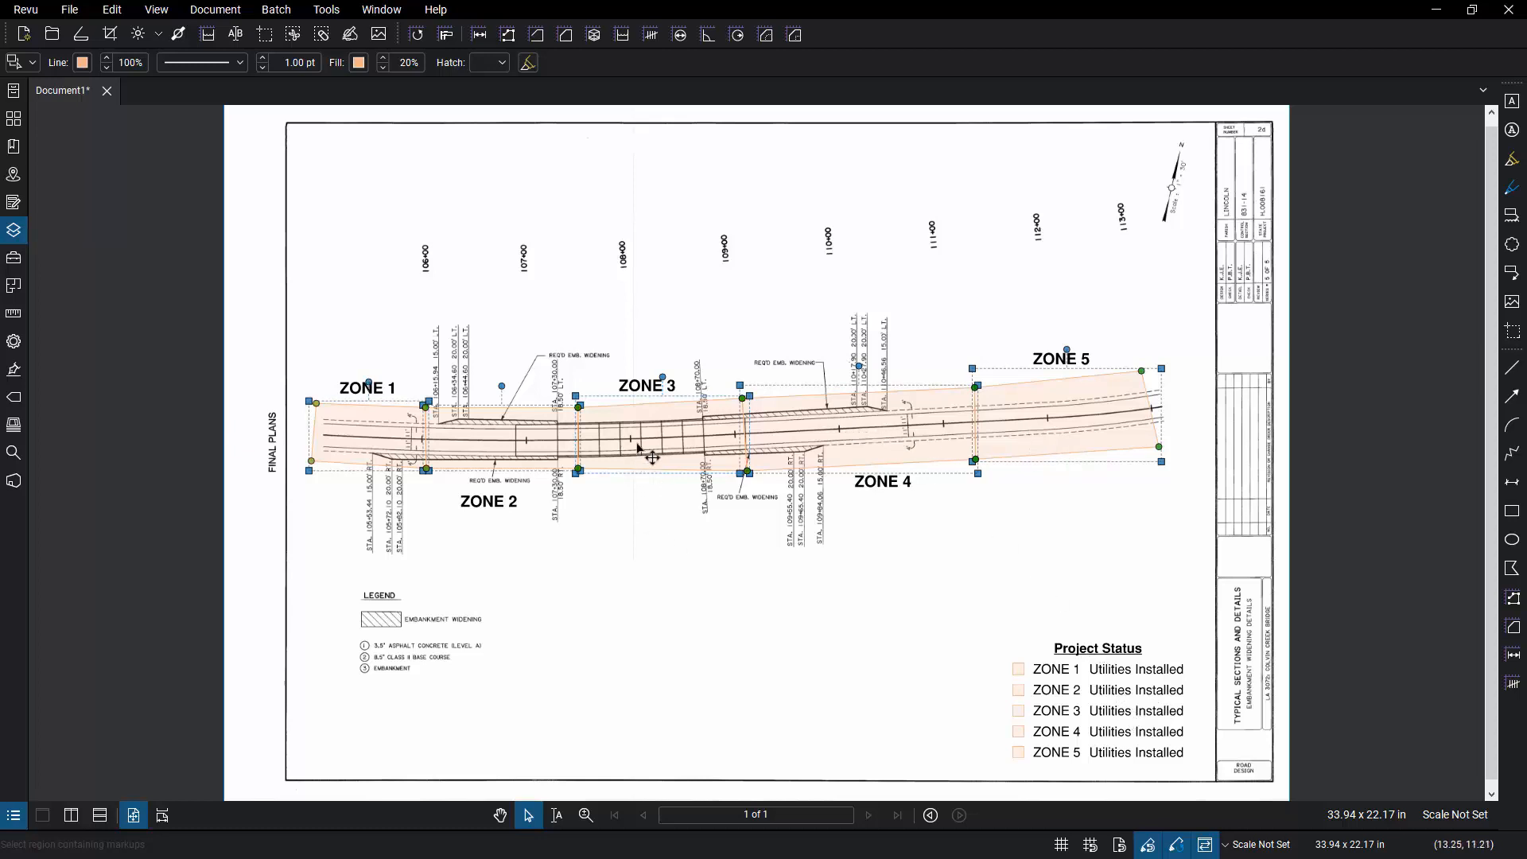
Step: Set the Roadwork status of all five selected zones to Forms Installed and clear the selection
right_click(636, 424)
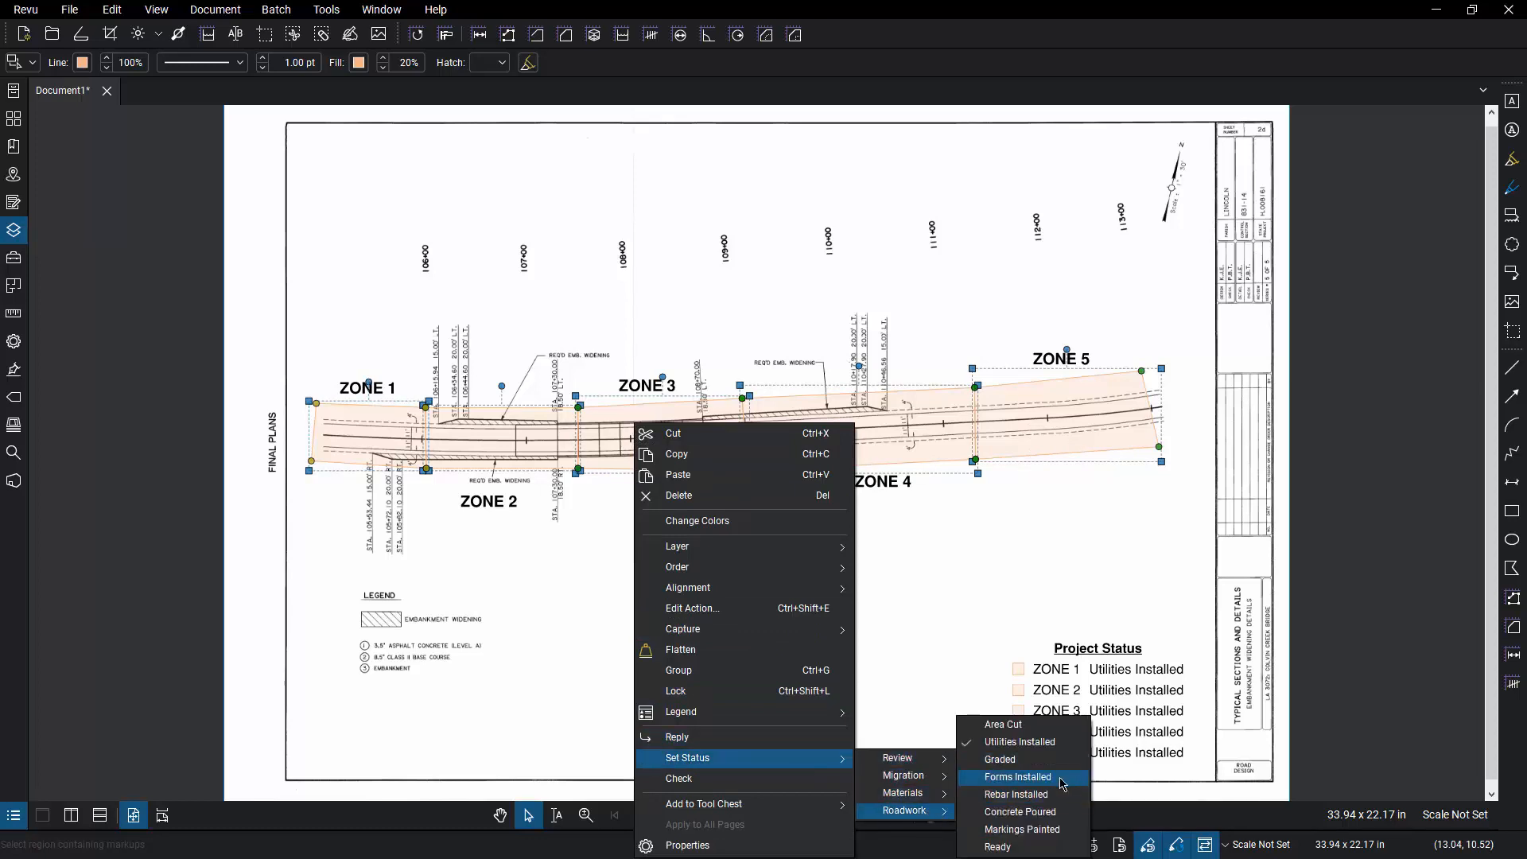
left_click(1062, 783)
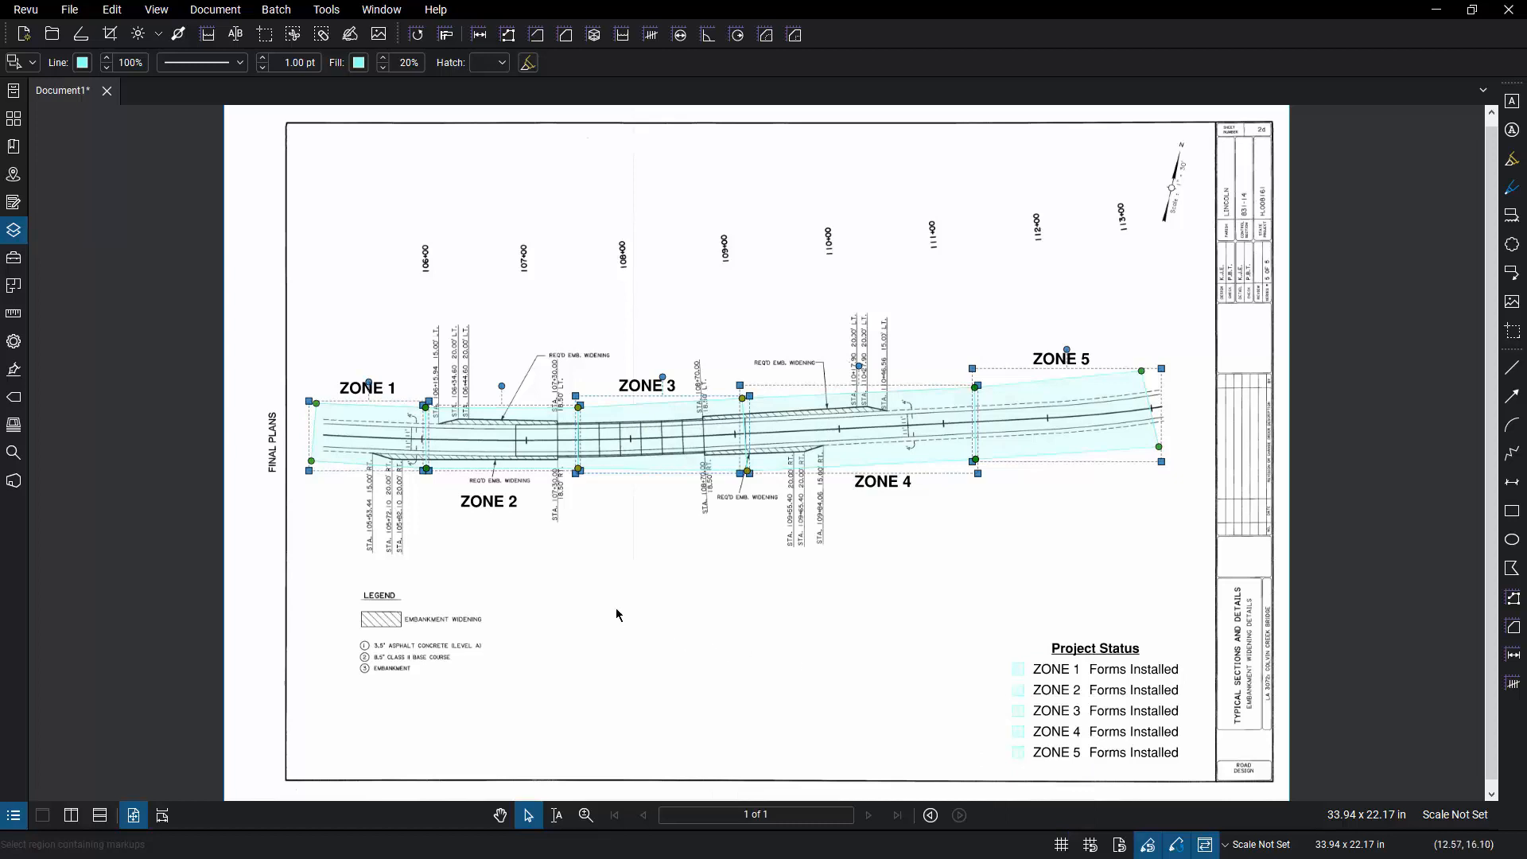
left_click(576, 588)
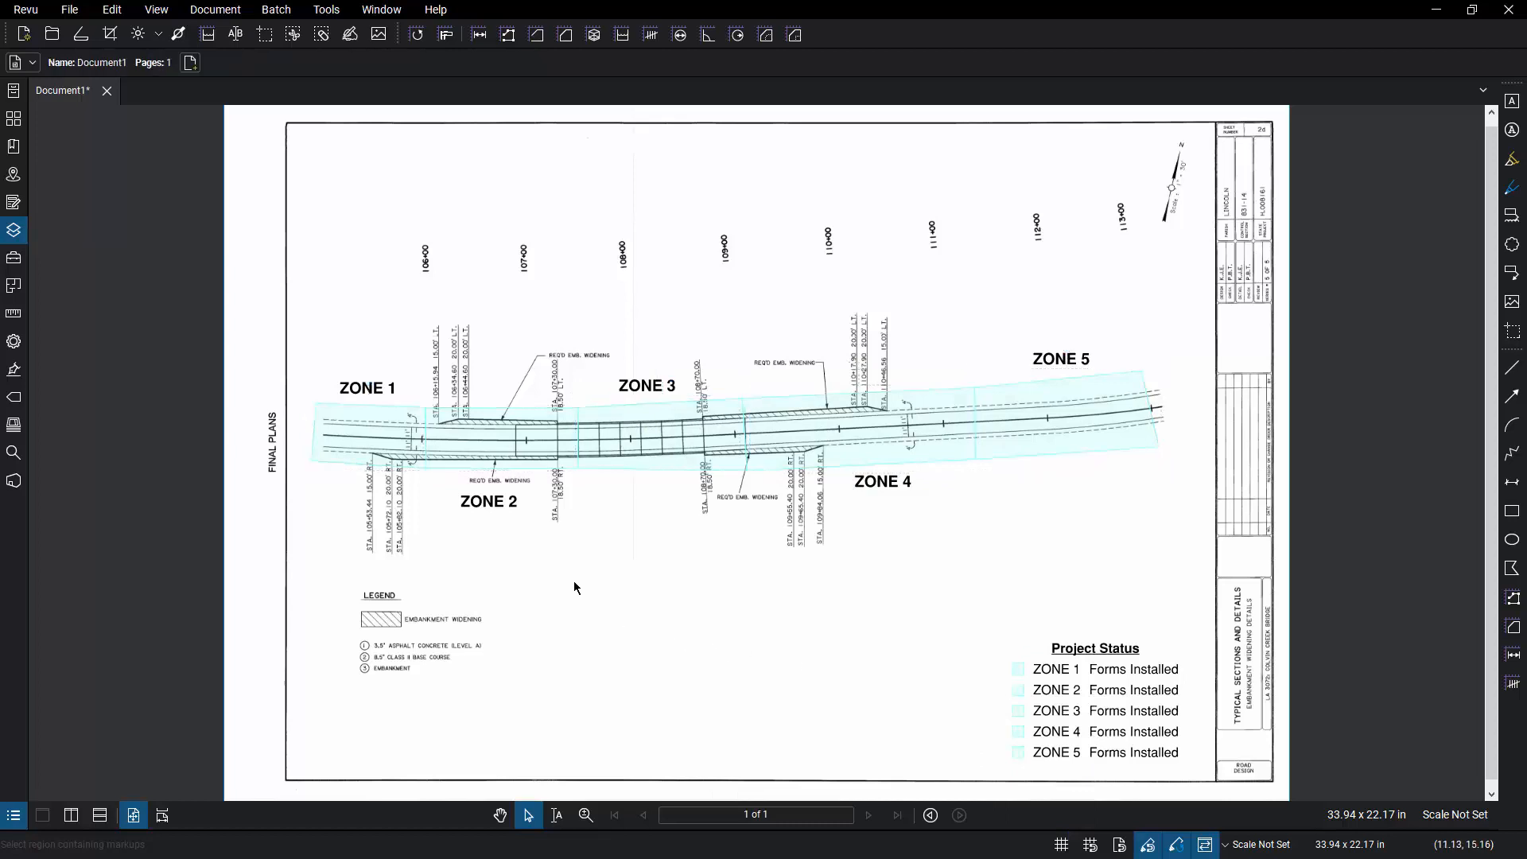
Step: Set the Roadwork status of the Zone 2 area to Rebar Installed
left_click(513, 445)
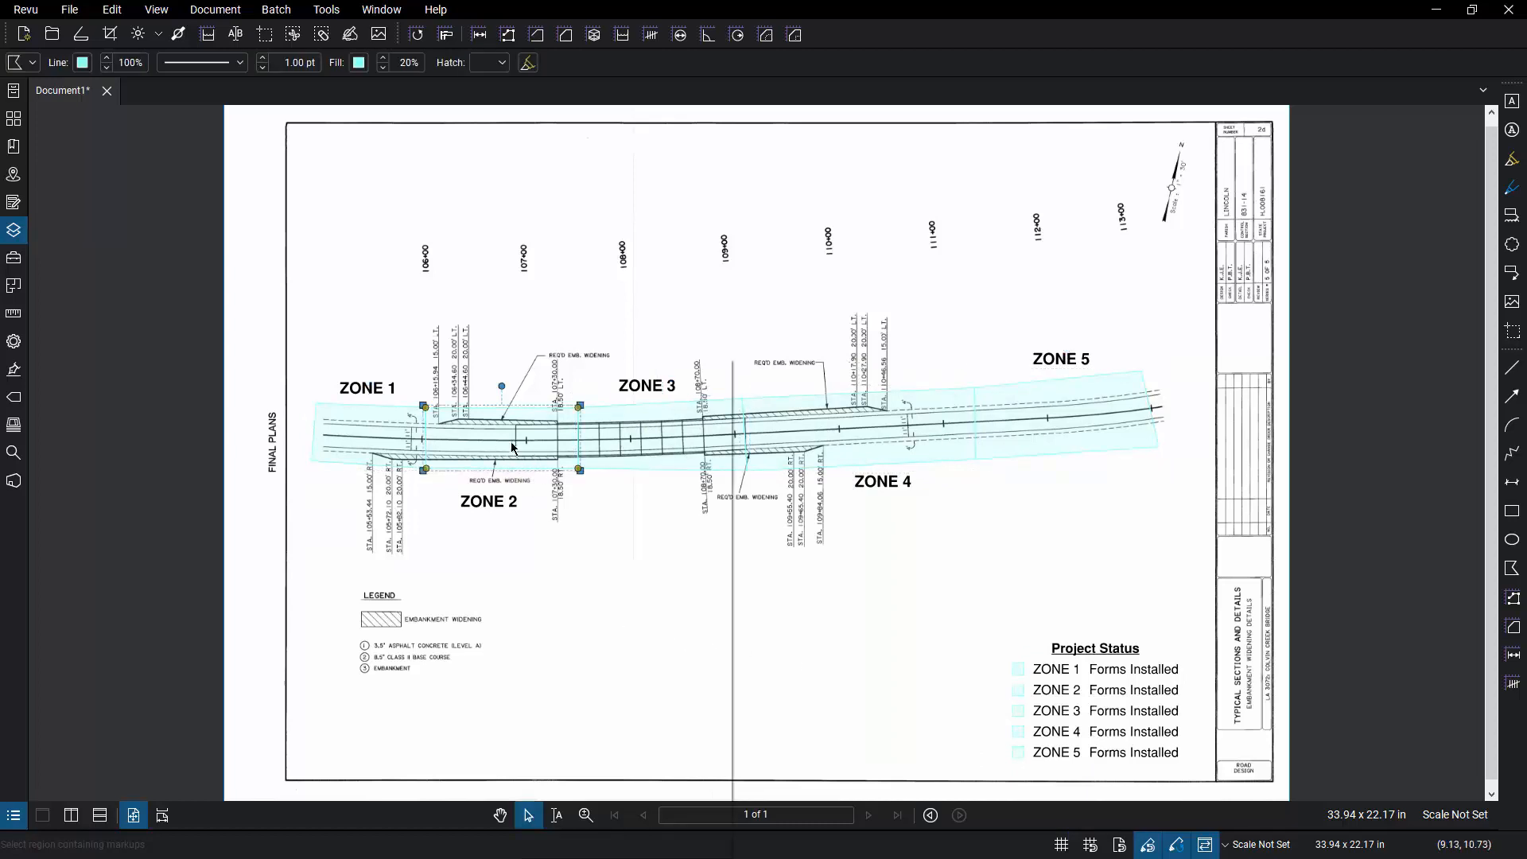
right_click(514, 448)
mouse_move(660, 745)
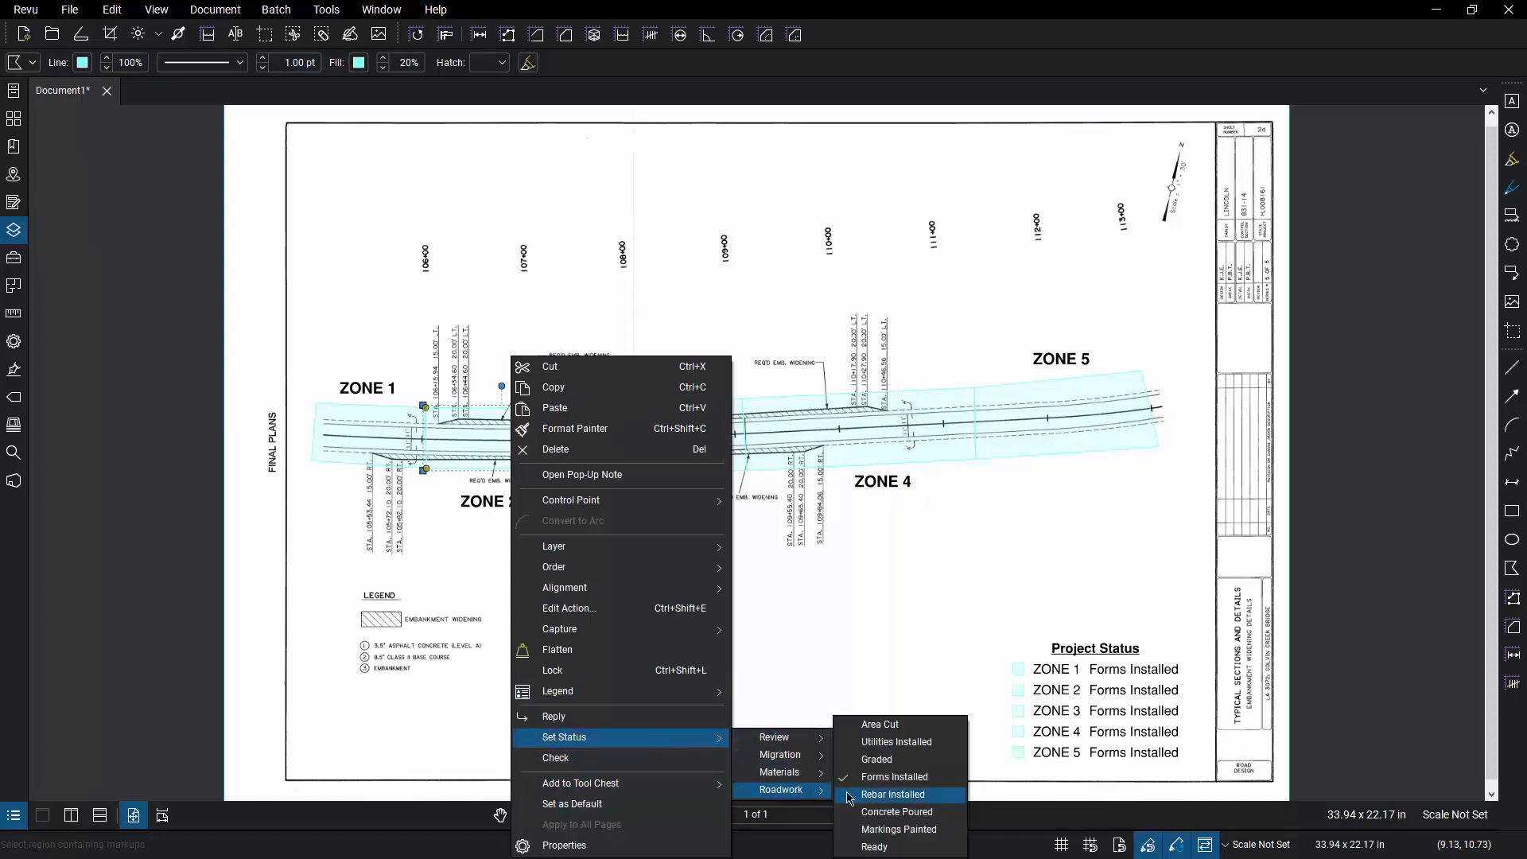
left_click(881, 794)
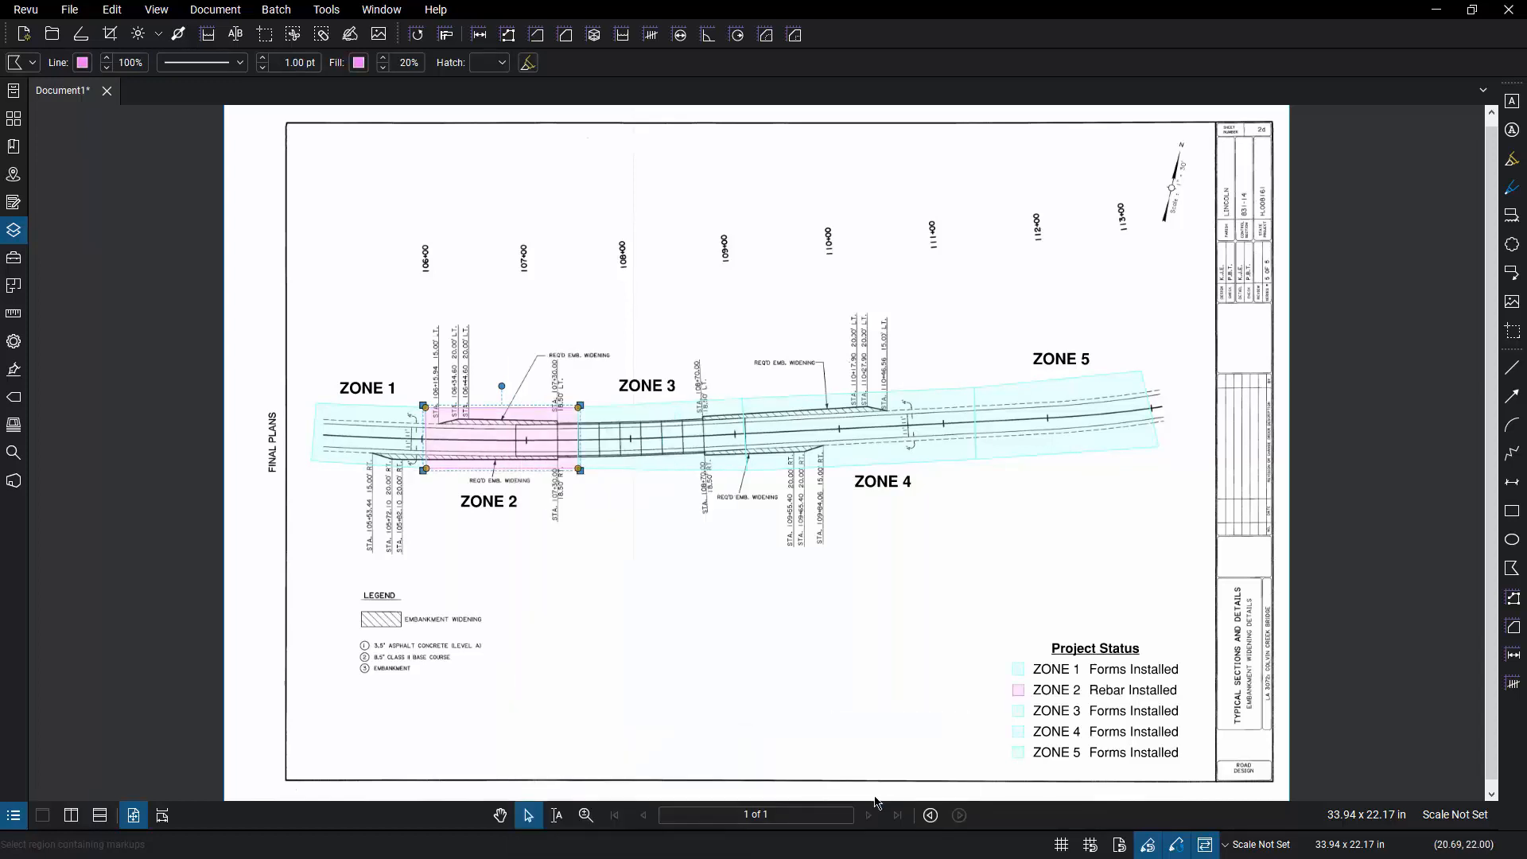
Step: Set the Roadwork status of the Zone 3 area to Concrete Poured
left_click(675, 452)
right_click(671, 447)
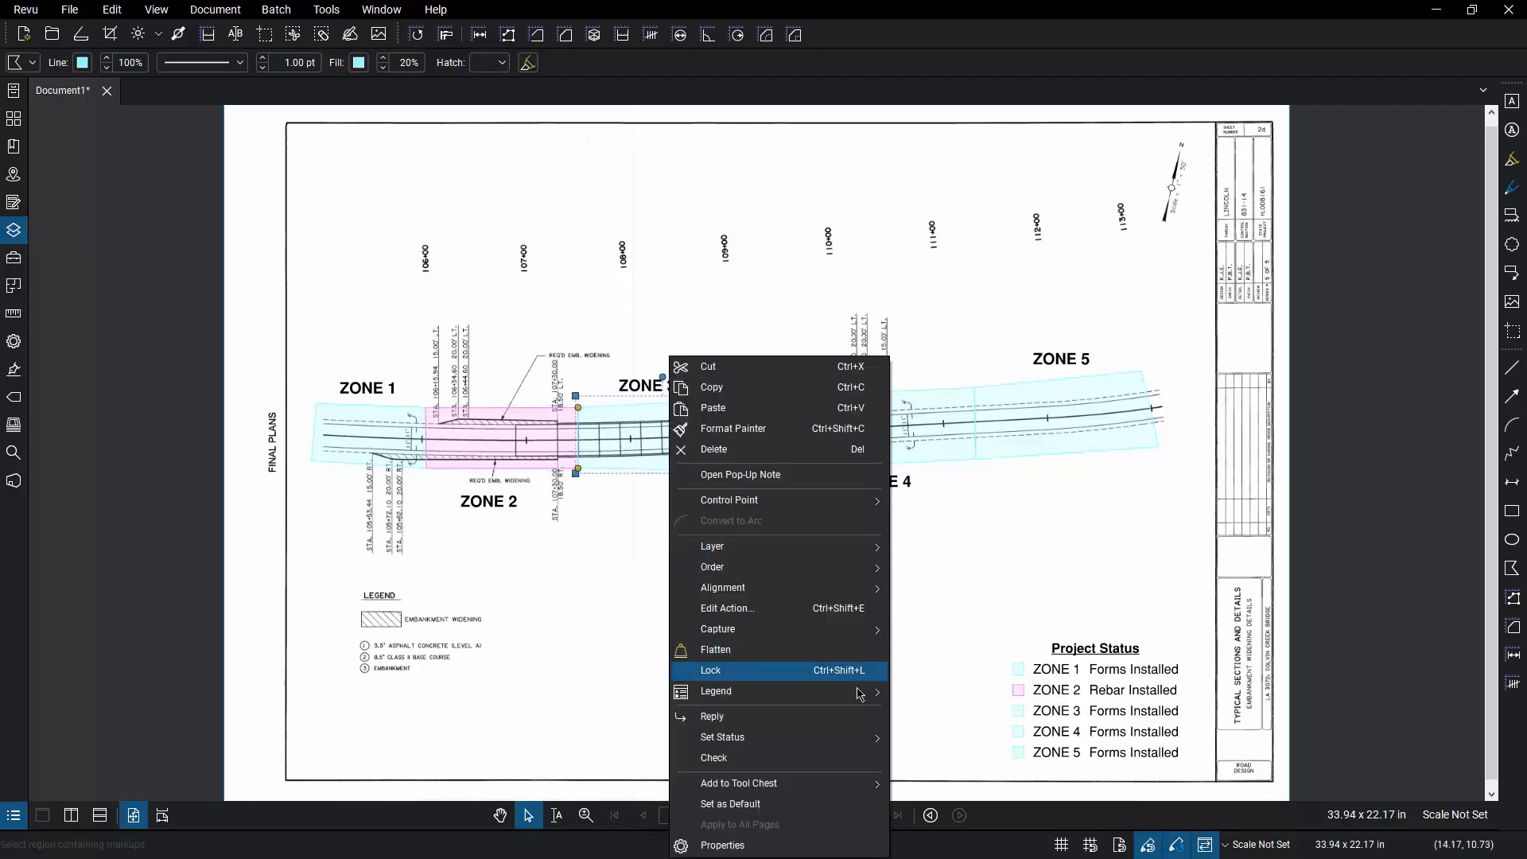
mouse_move(863, 738)
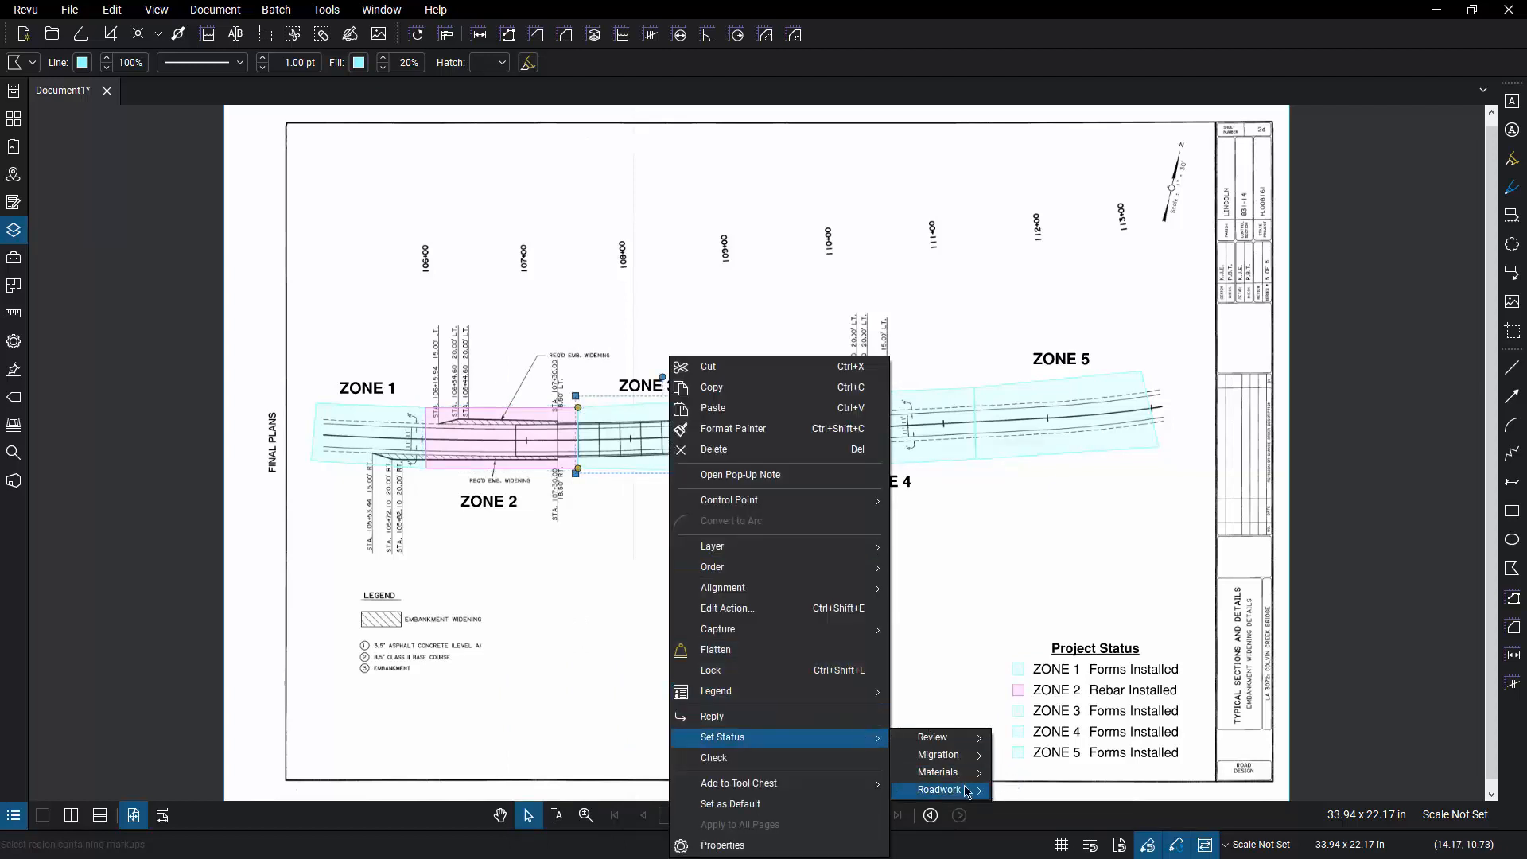
mouse_move(978, 791)
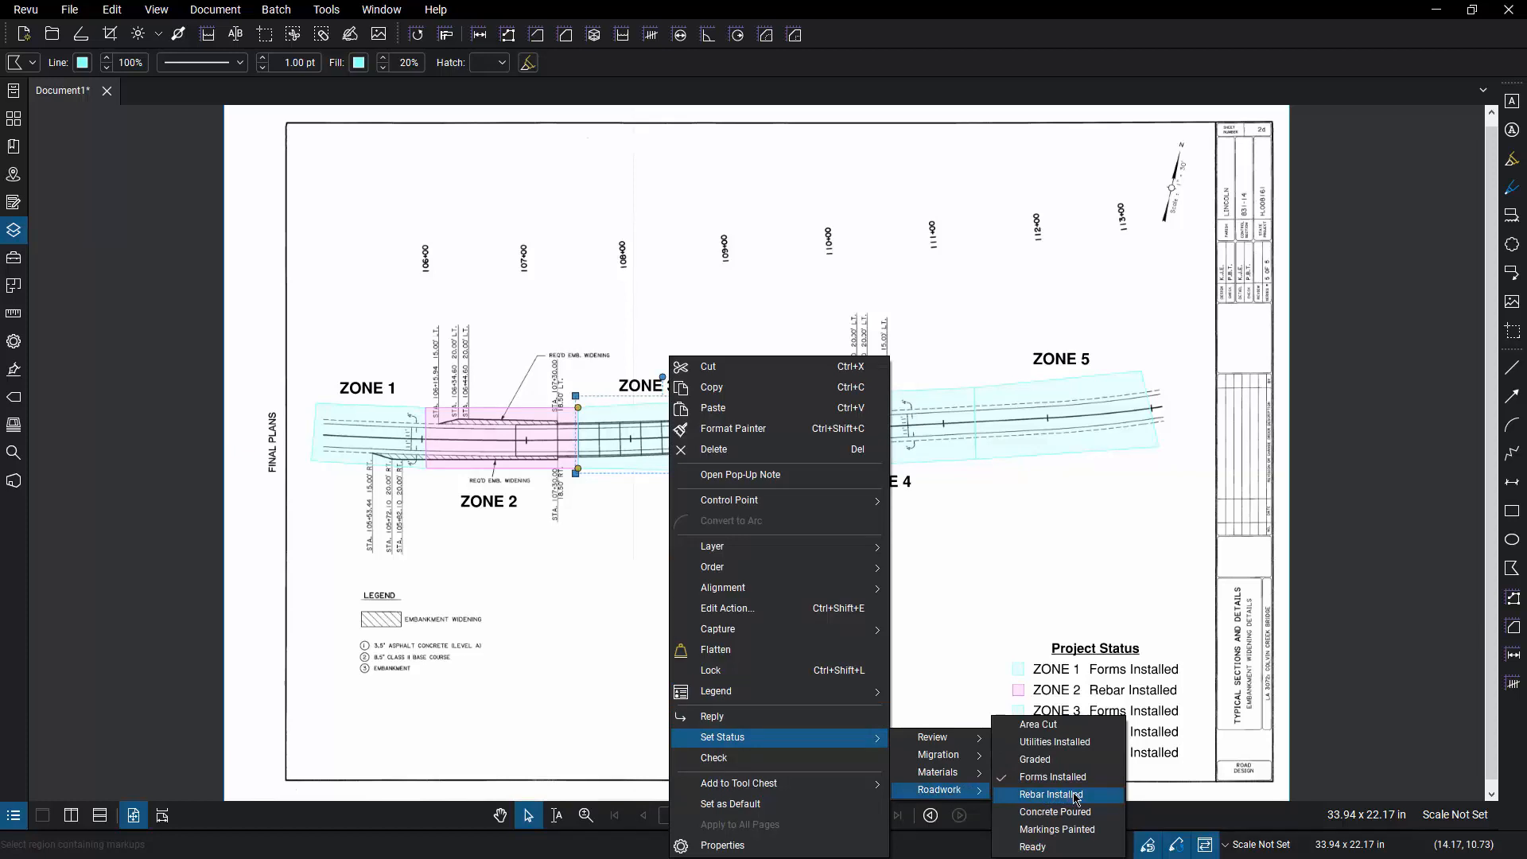
left_click(1065, 812)
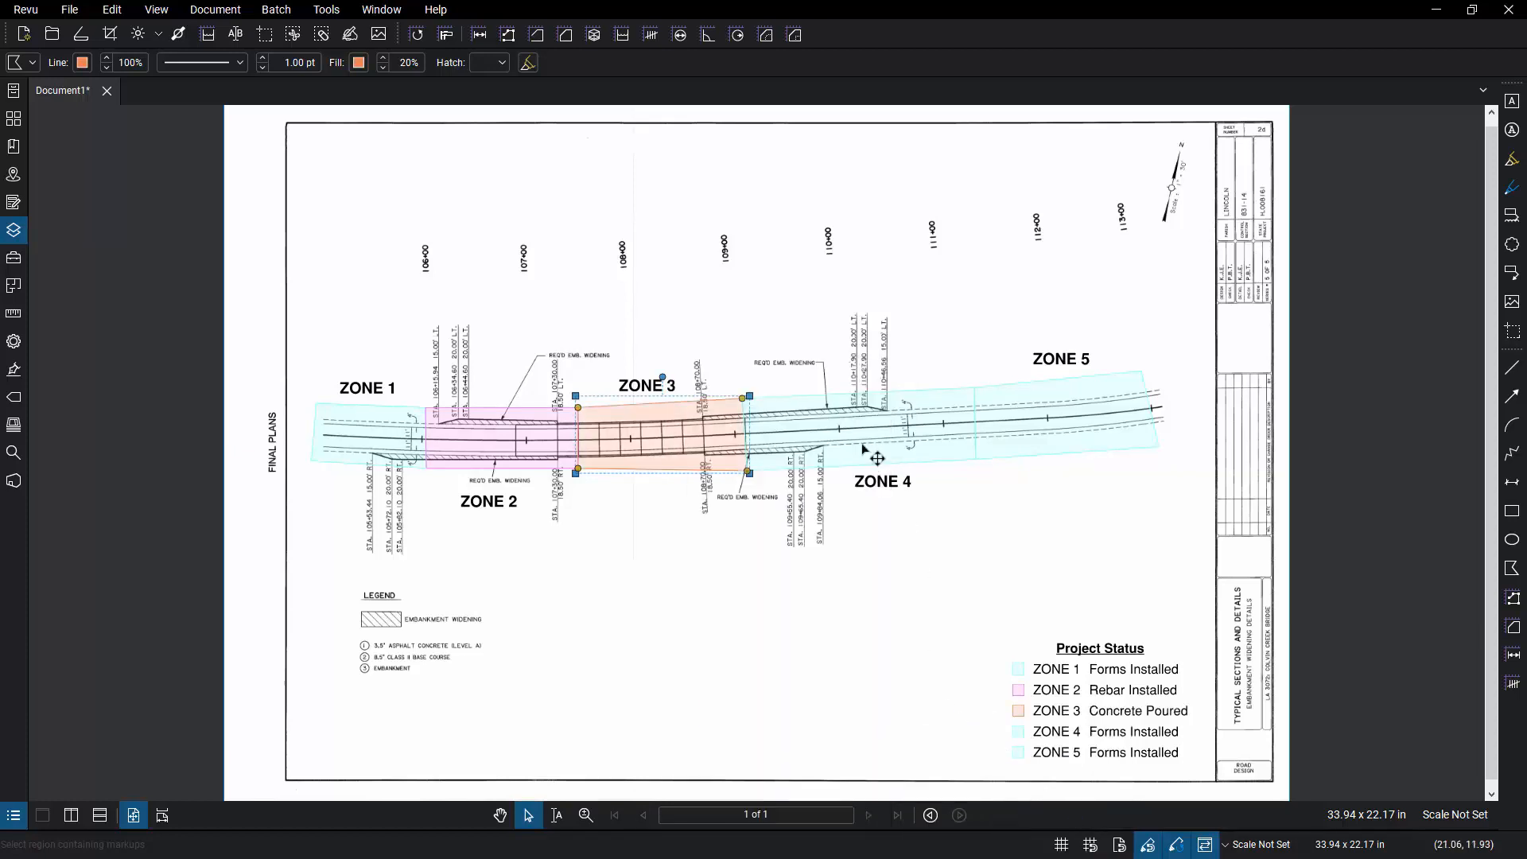
Step: Set the Roadwork status of the Zone 4 area to Rebar Installed
right_click(845, 430)
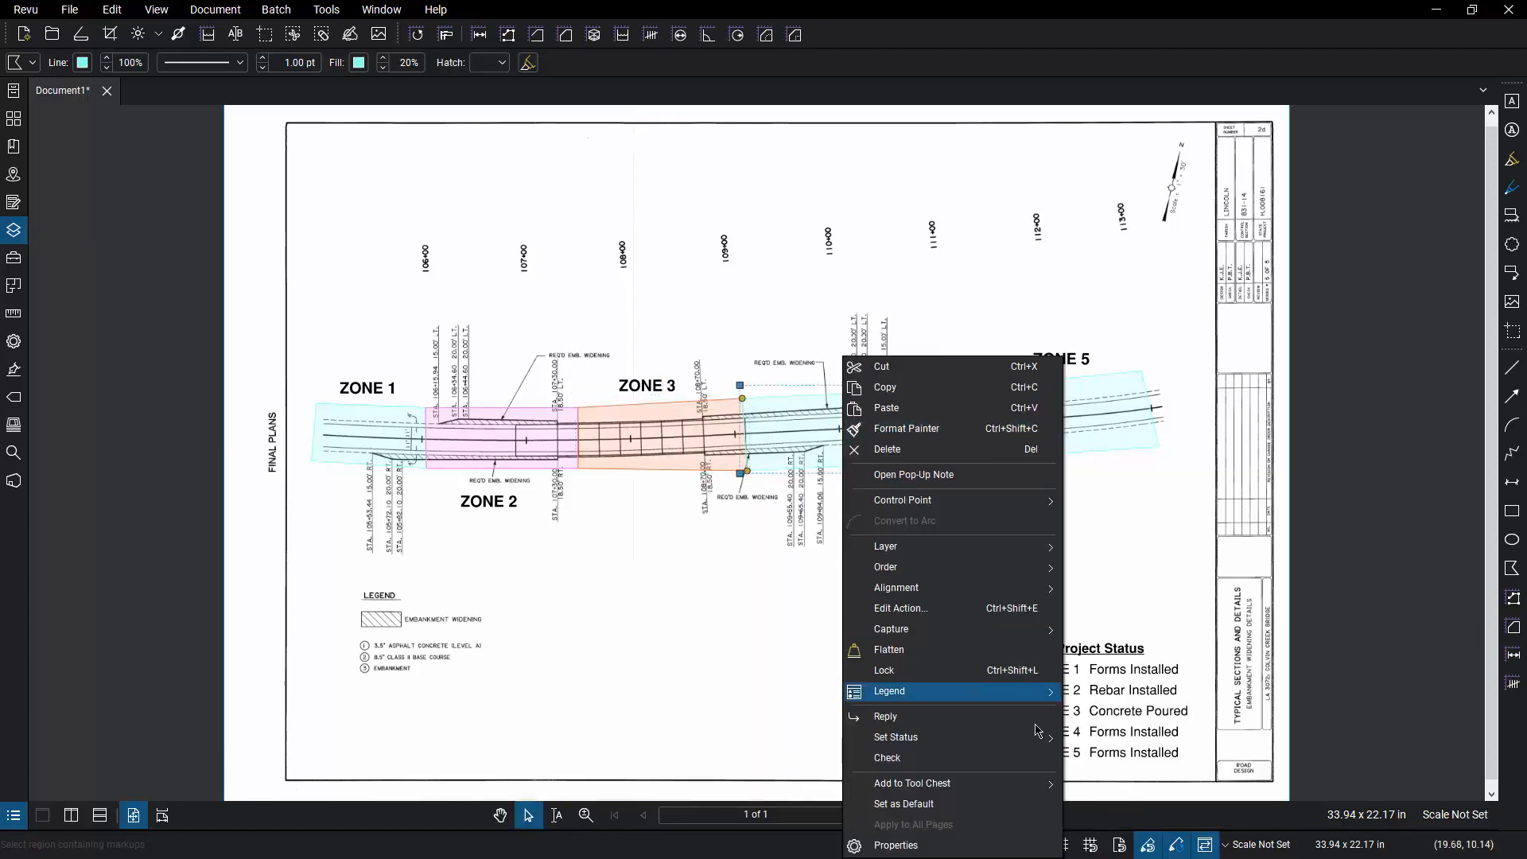
mouse_move(1048, 744)
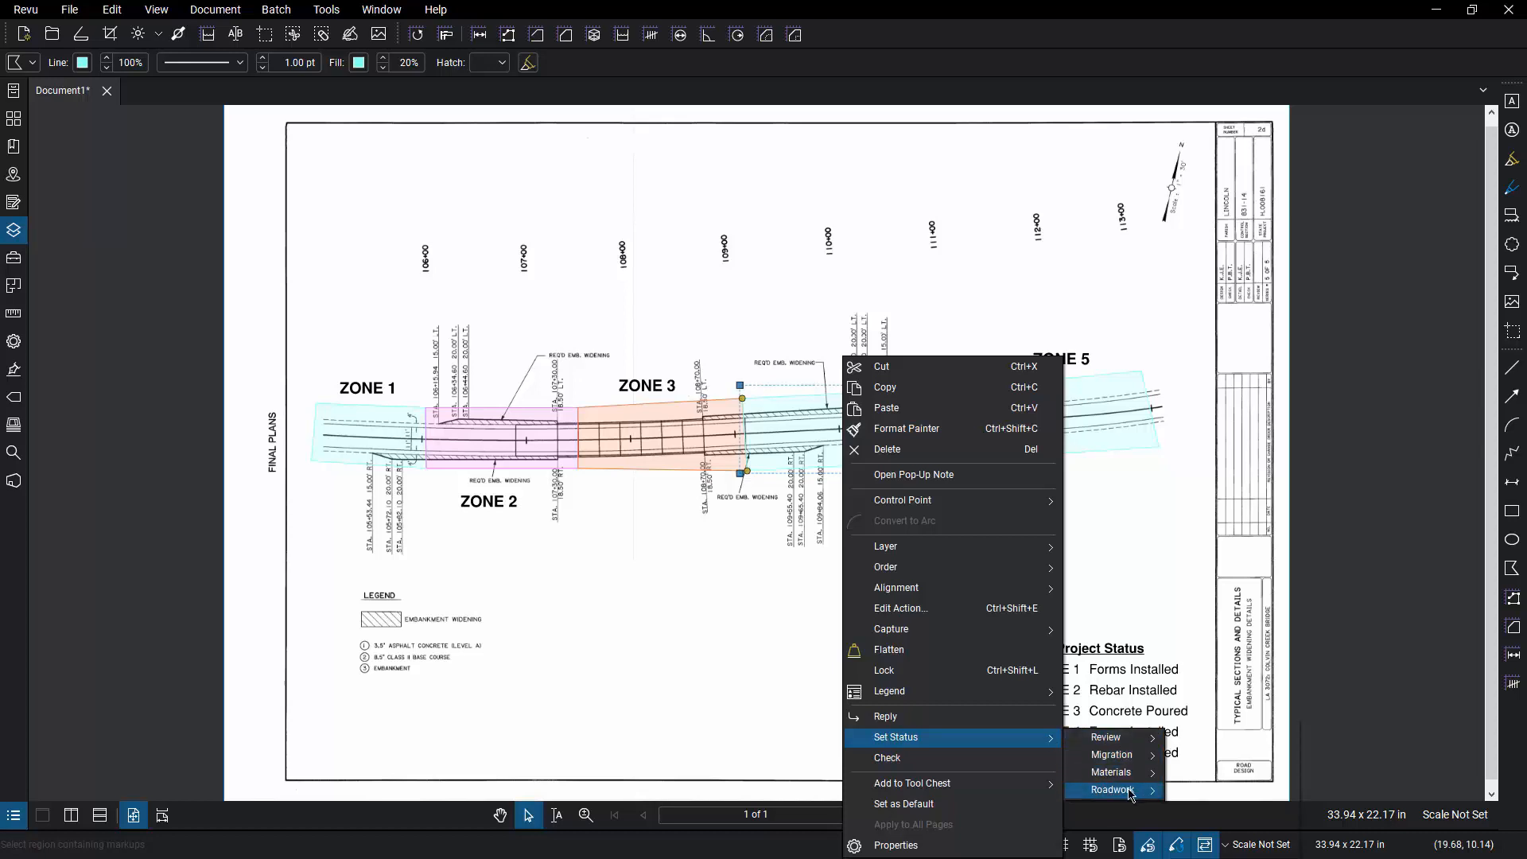
mouse_move(1135, 793)
left_click(1223, 794)
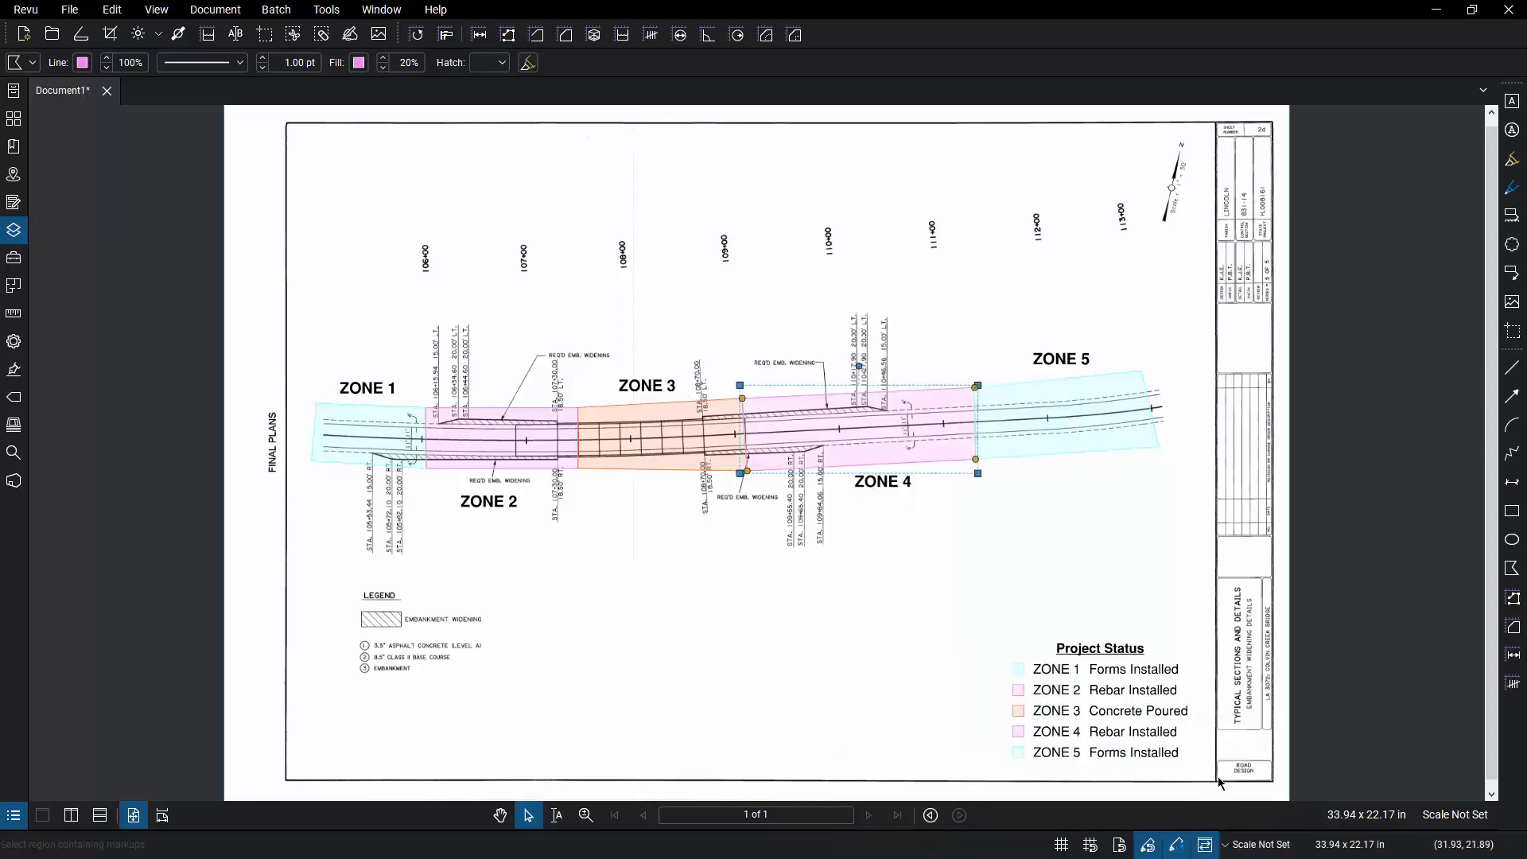
Step: Set the Roadwork status of the Zone 5 area to Concrete Poured and clear the selection
left_click(1061, 438)
right_click(1060, 433)
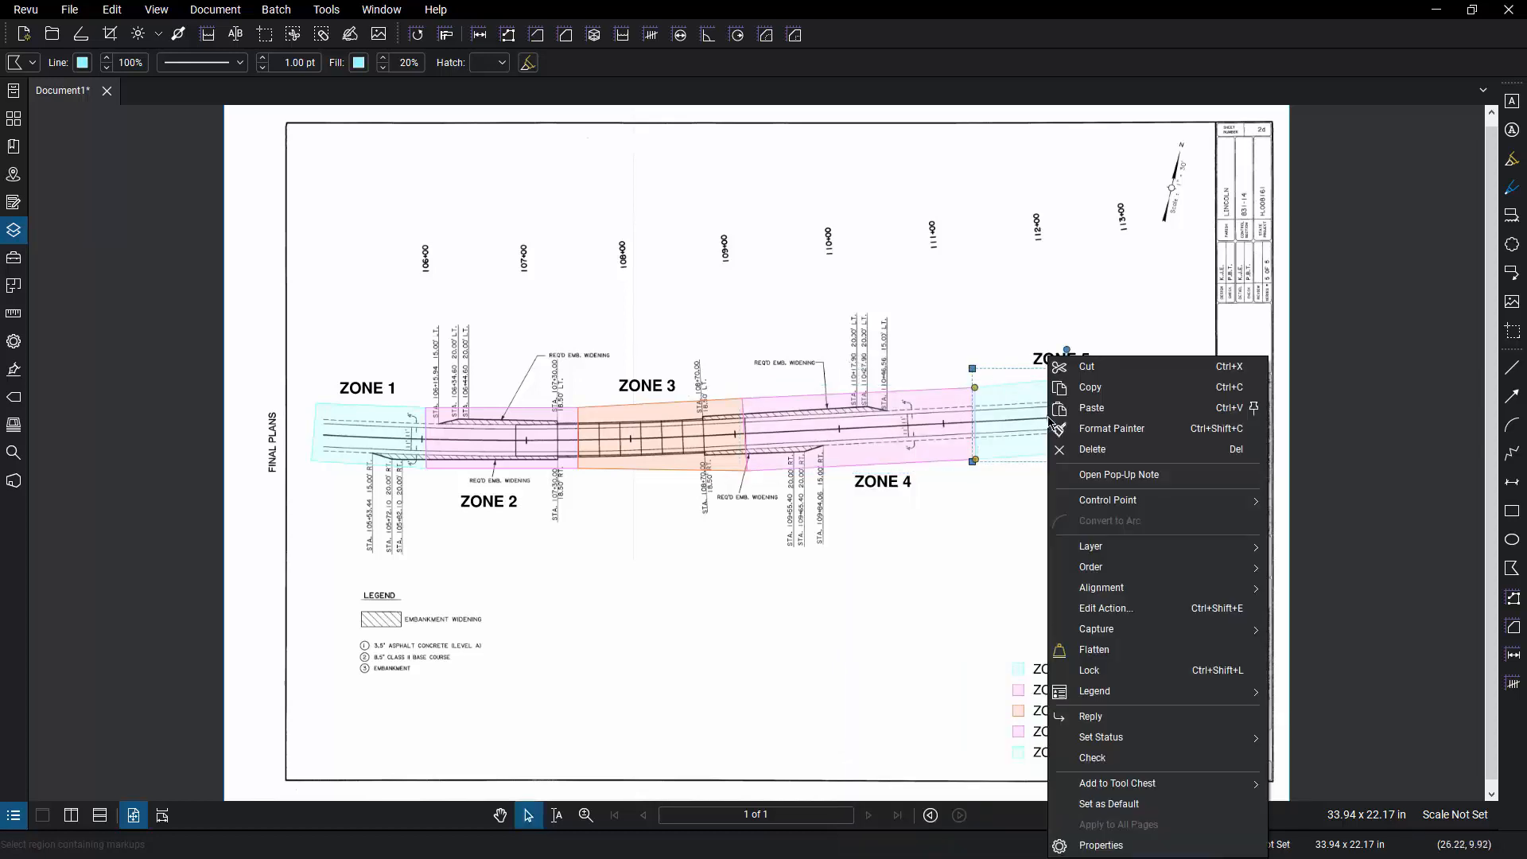
mouse_move(1208, 738)
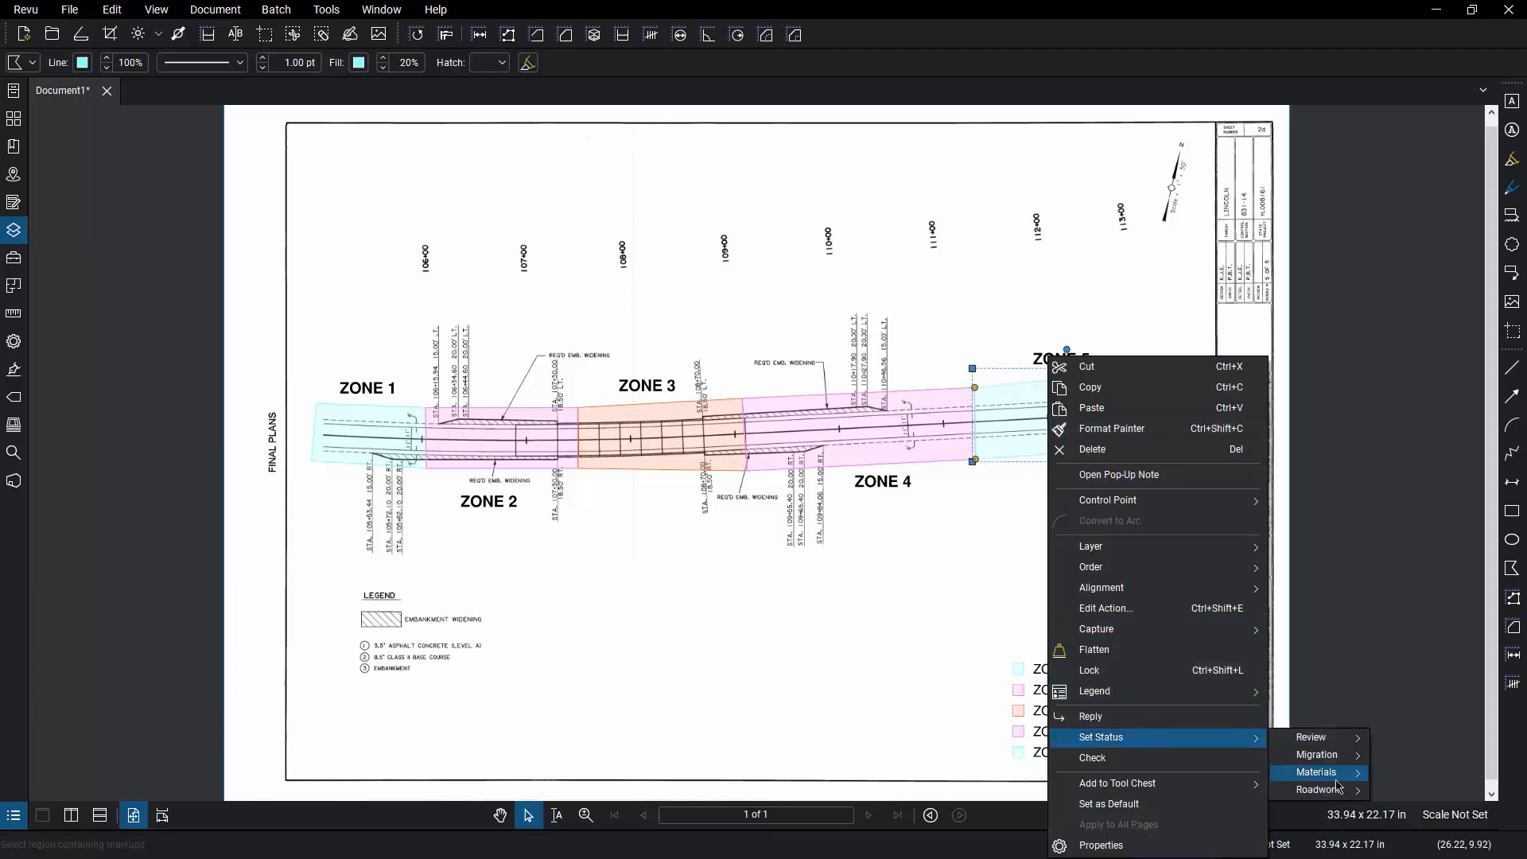
mouse_move(1336, 790)
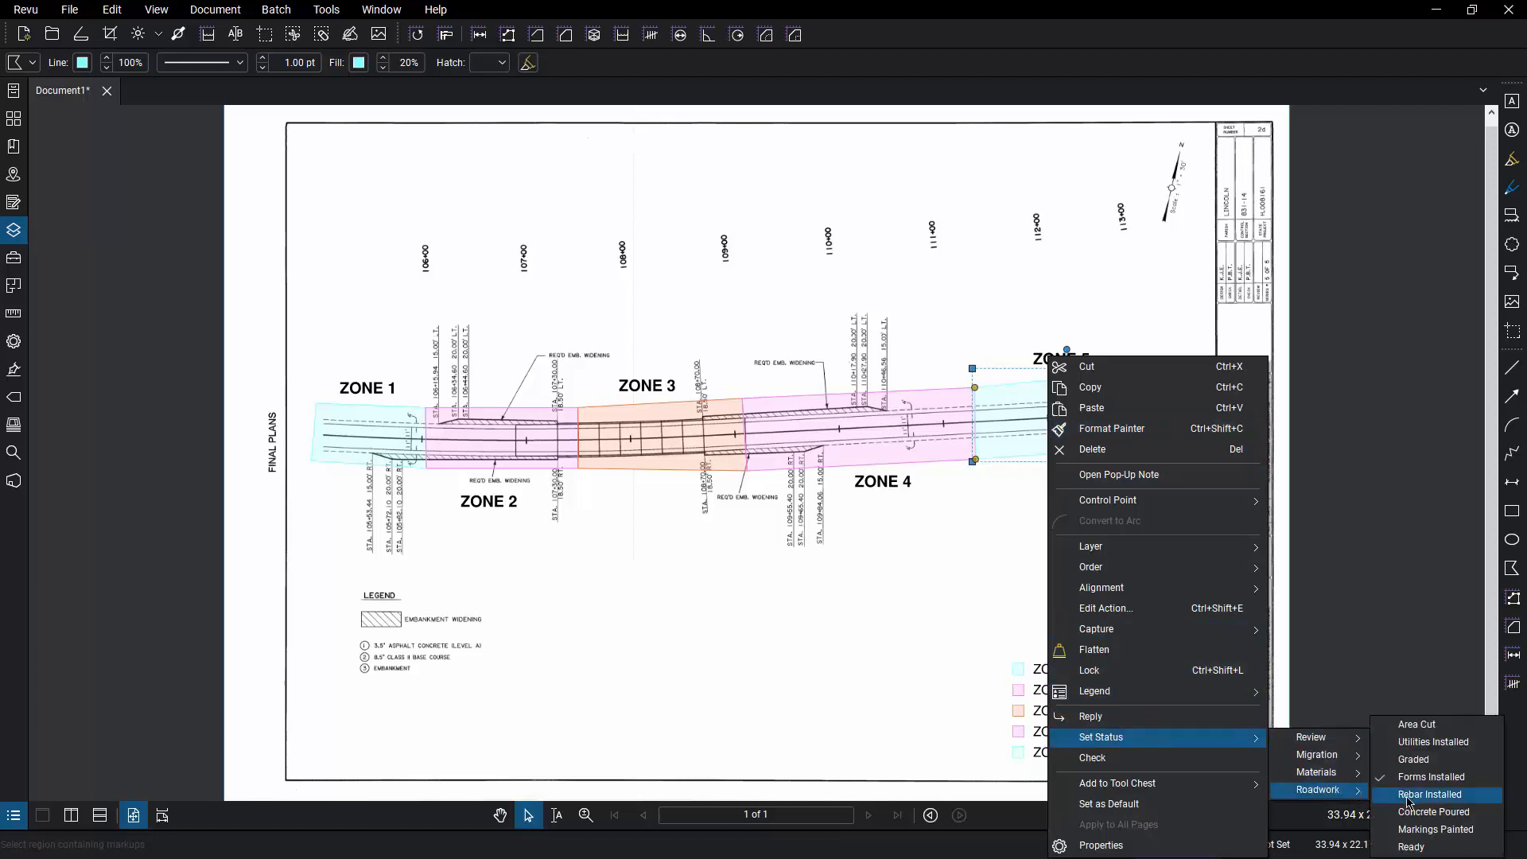
left_click(1433, 811)
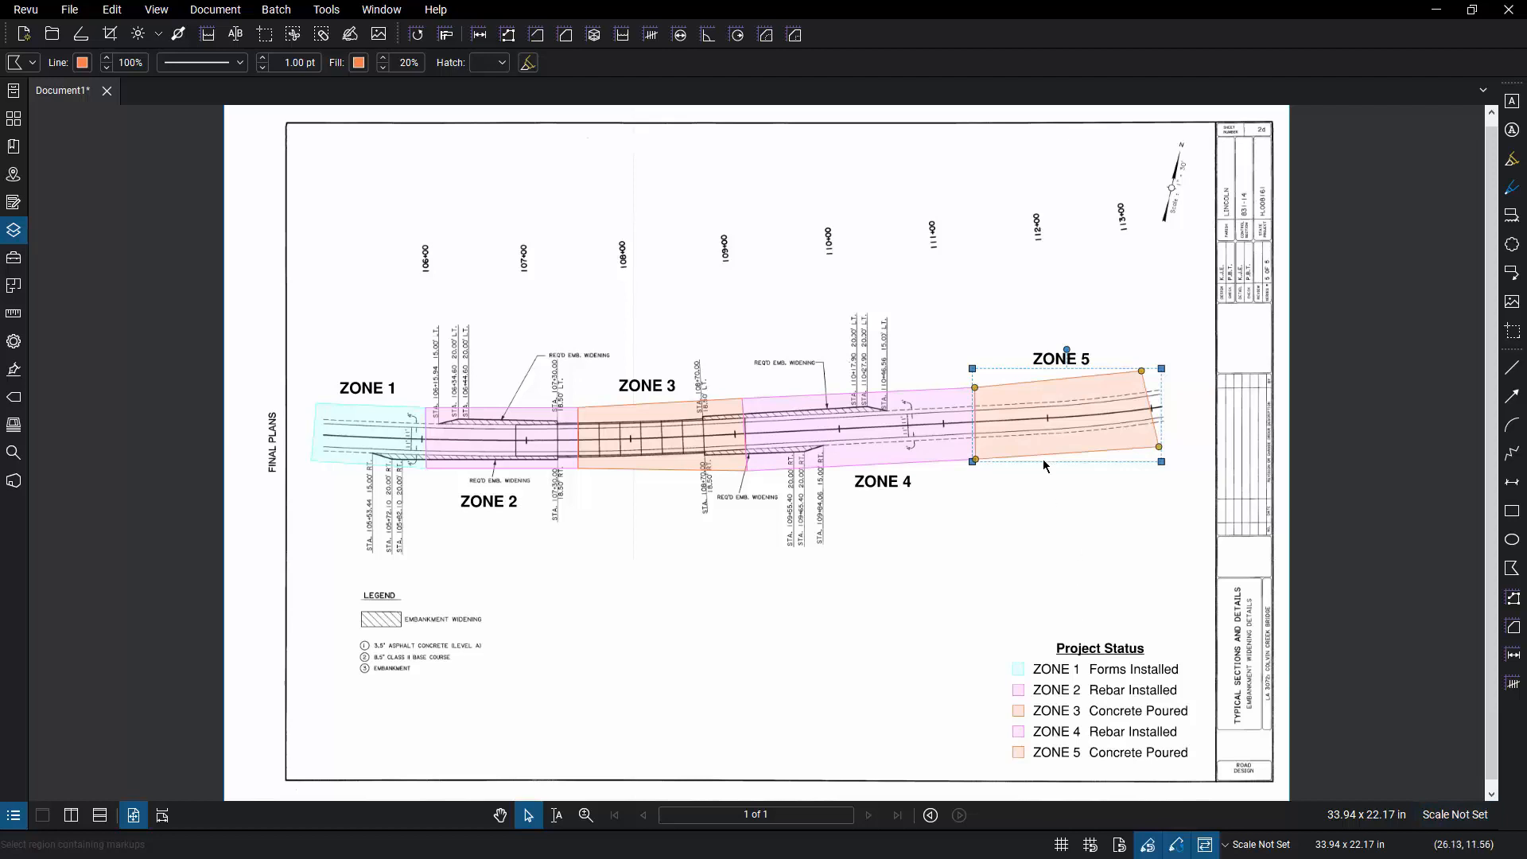
left_click(979, 477)
Step: Set the Roadwork status of the Zone 4 area to Concrete Poured
left_click(861, 434)
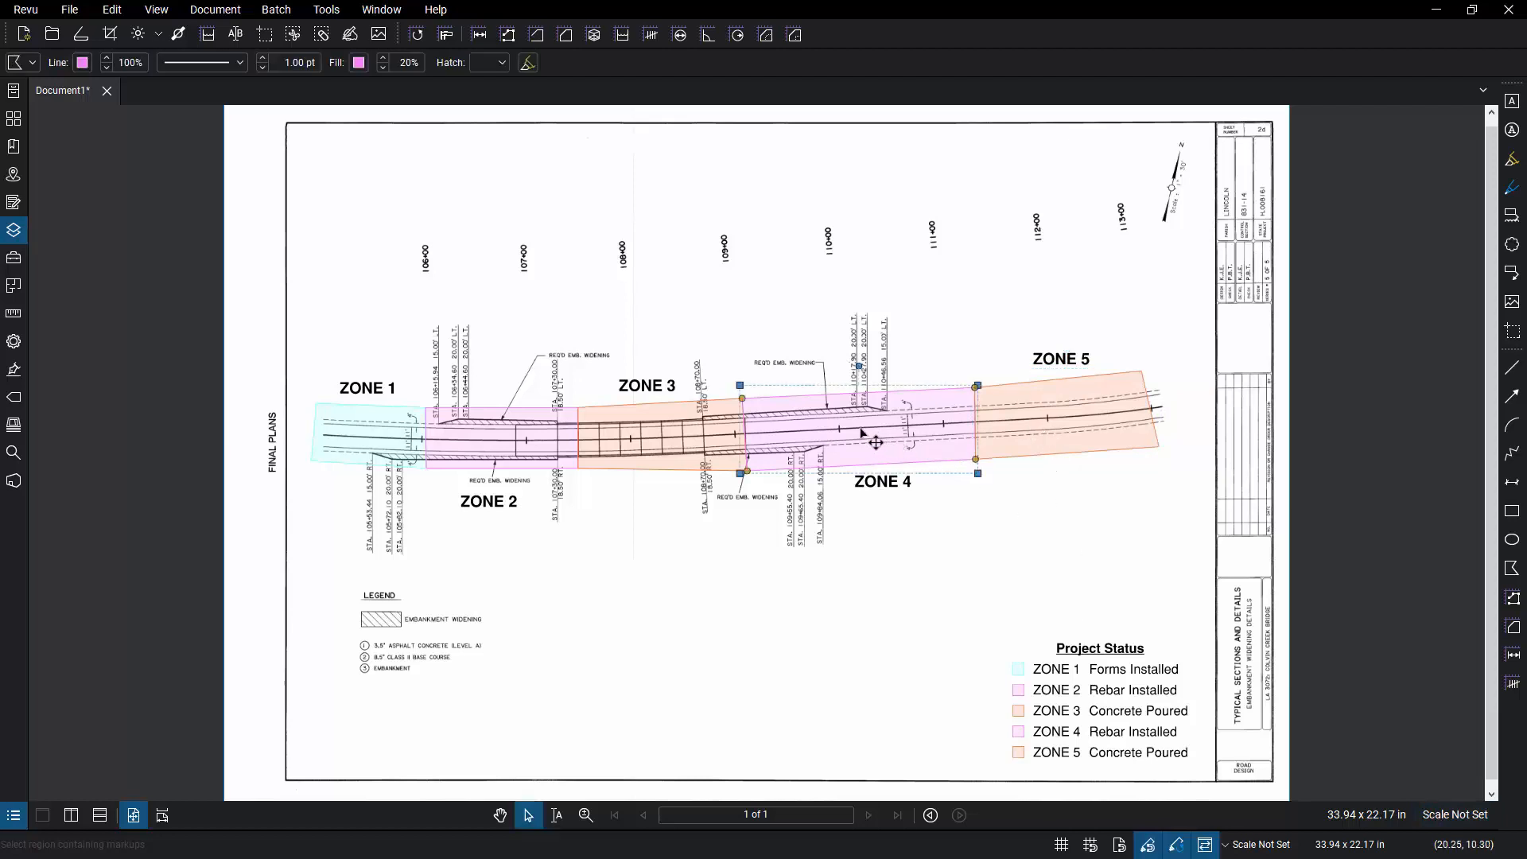
right_click(861, 433)
mouse_move(1048, 740)
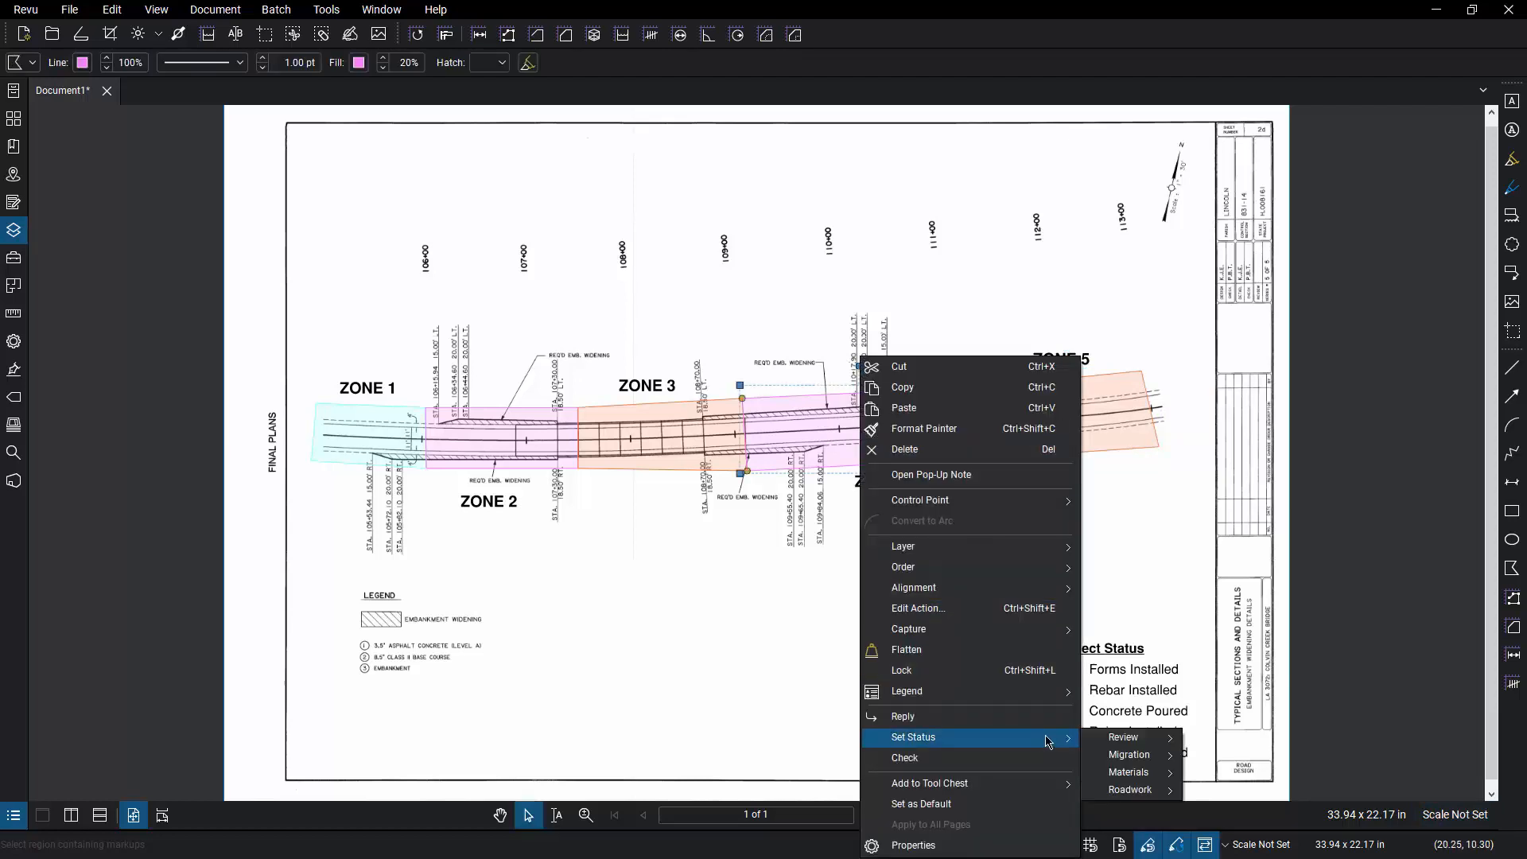
mouse_move(1145, 792)
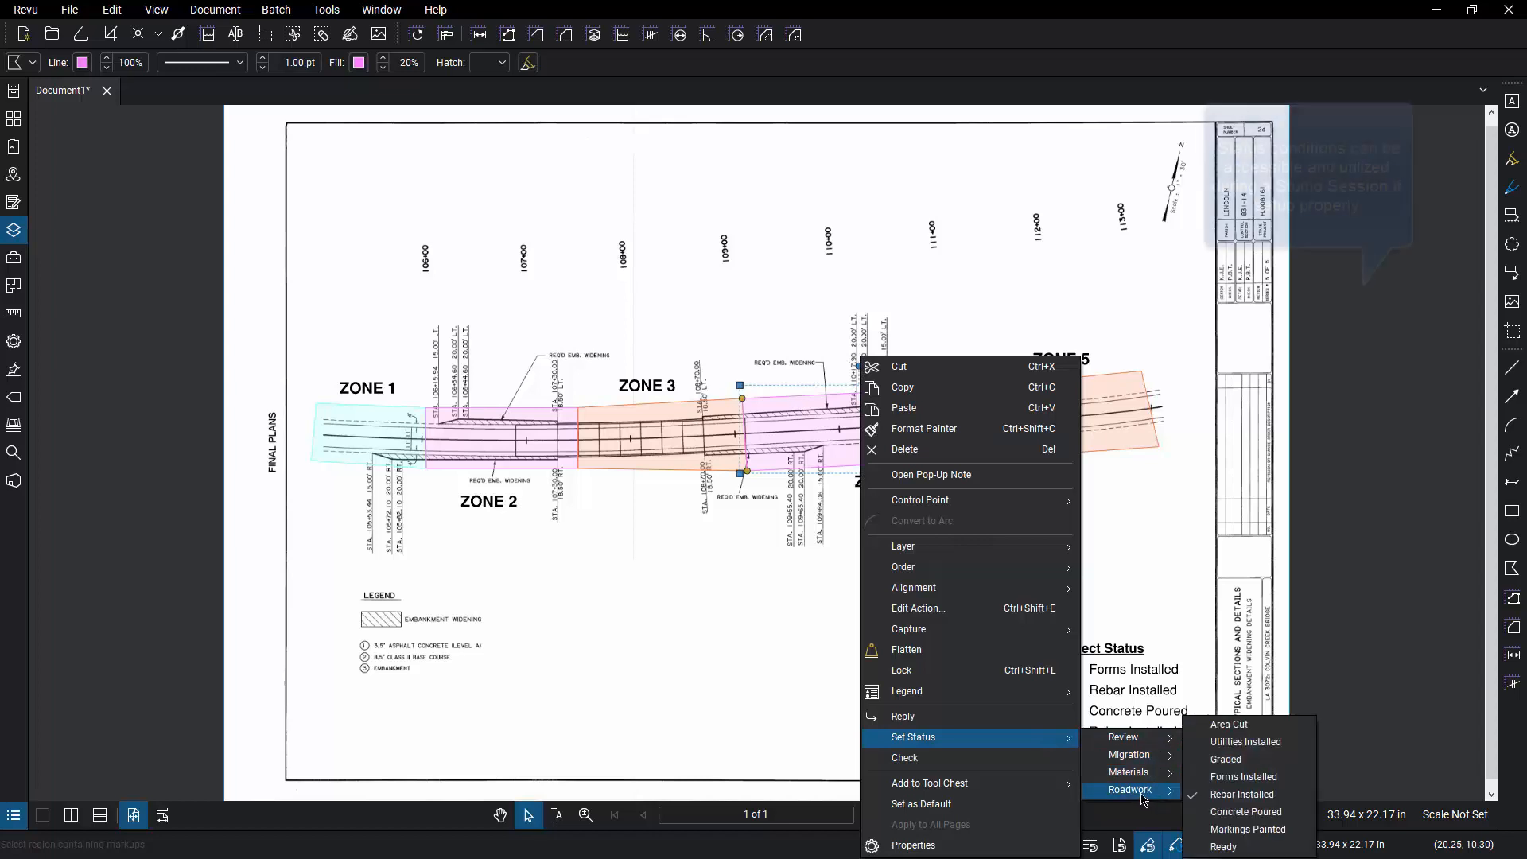
left_click(1202, 811)
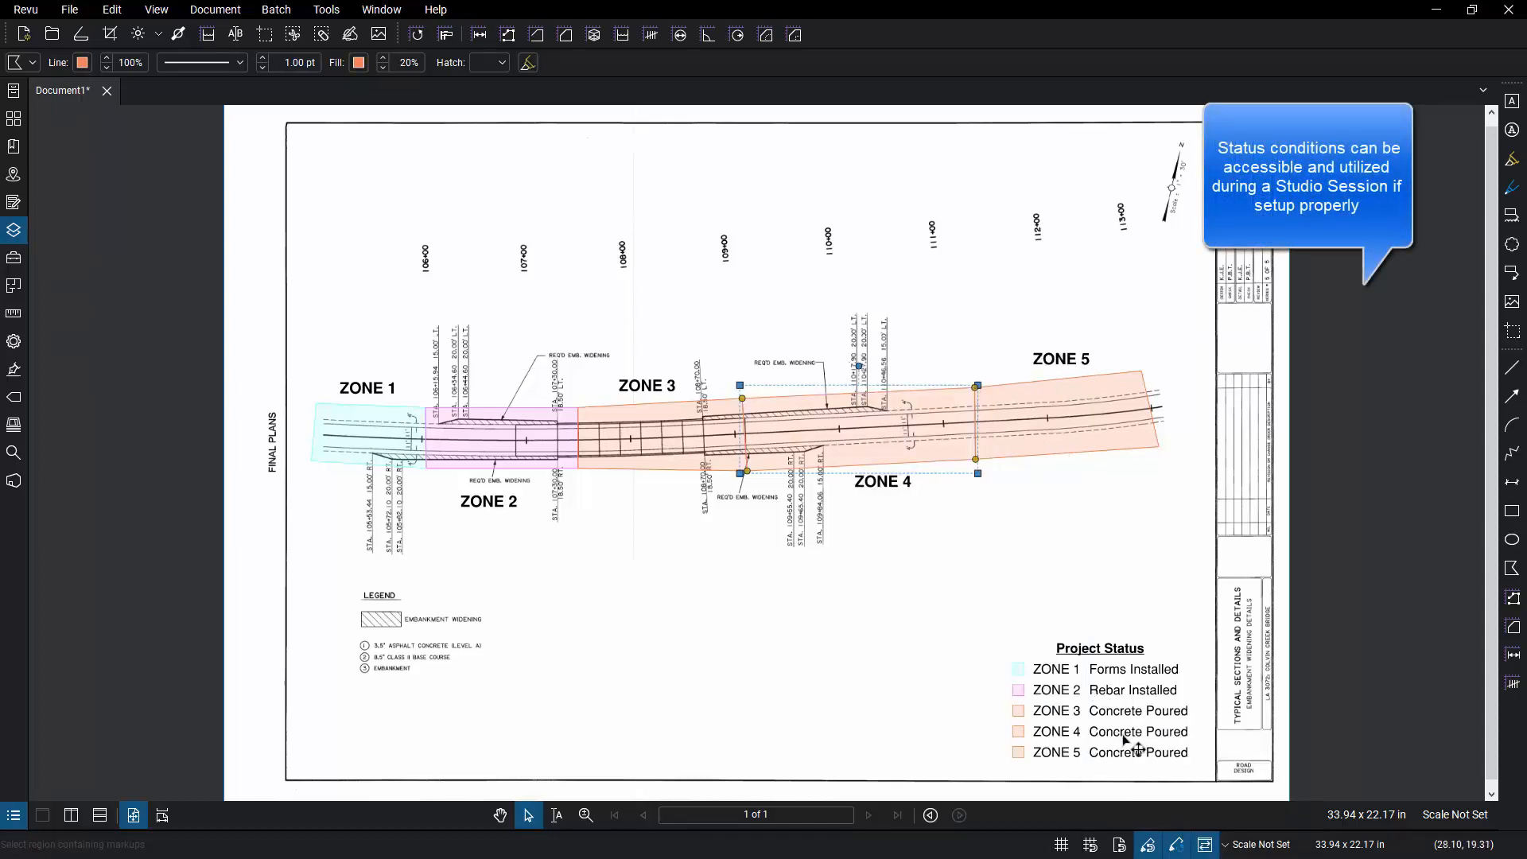
Step: Advance the Zone 4 area's Roadwork status to Markings Painted and clear the selection
right_click(855, 433)
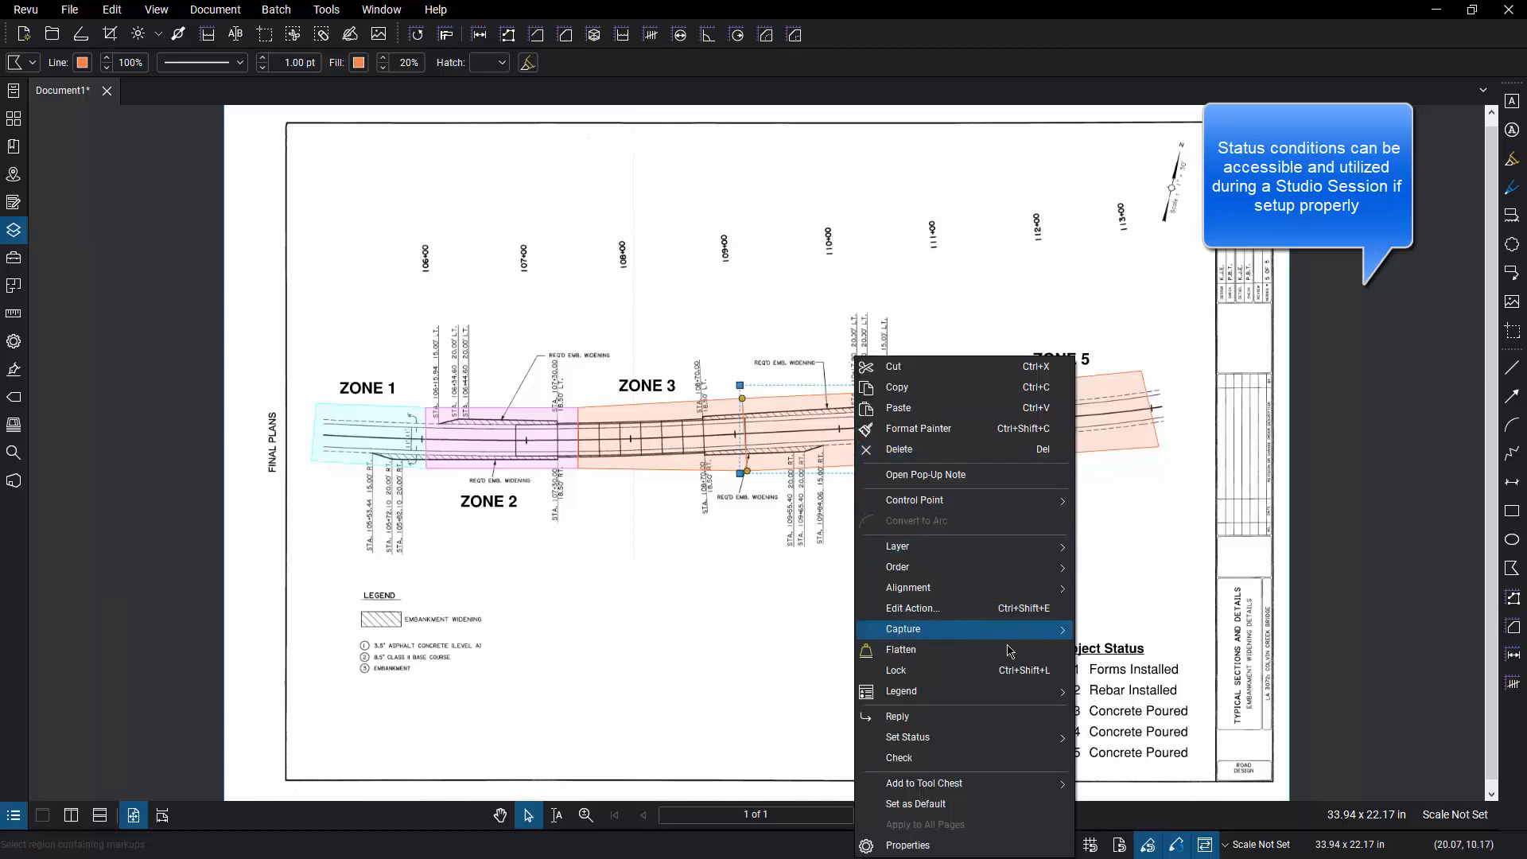
mouse_move(1034, 736)
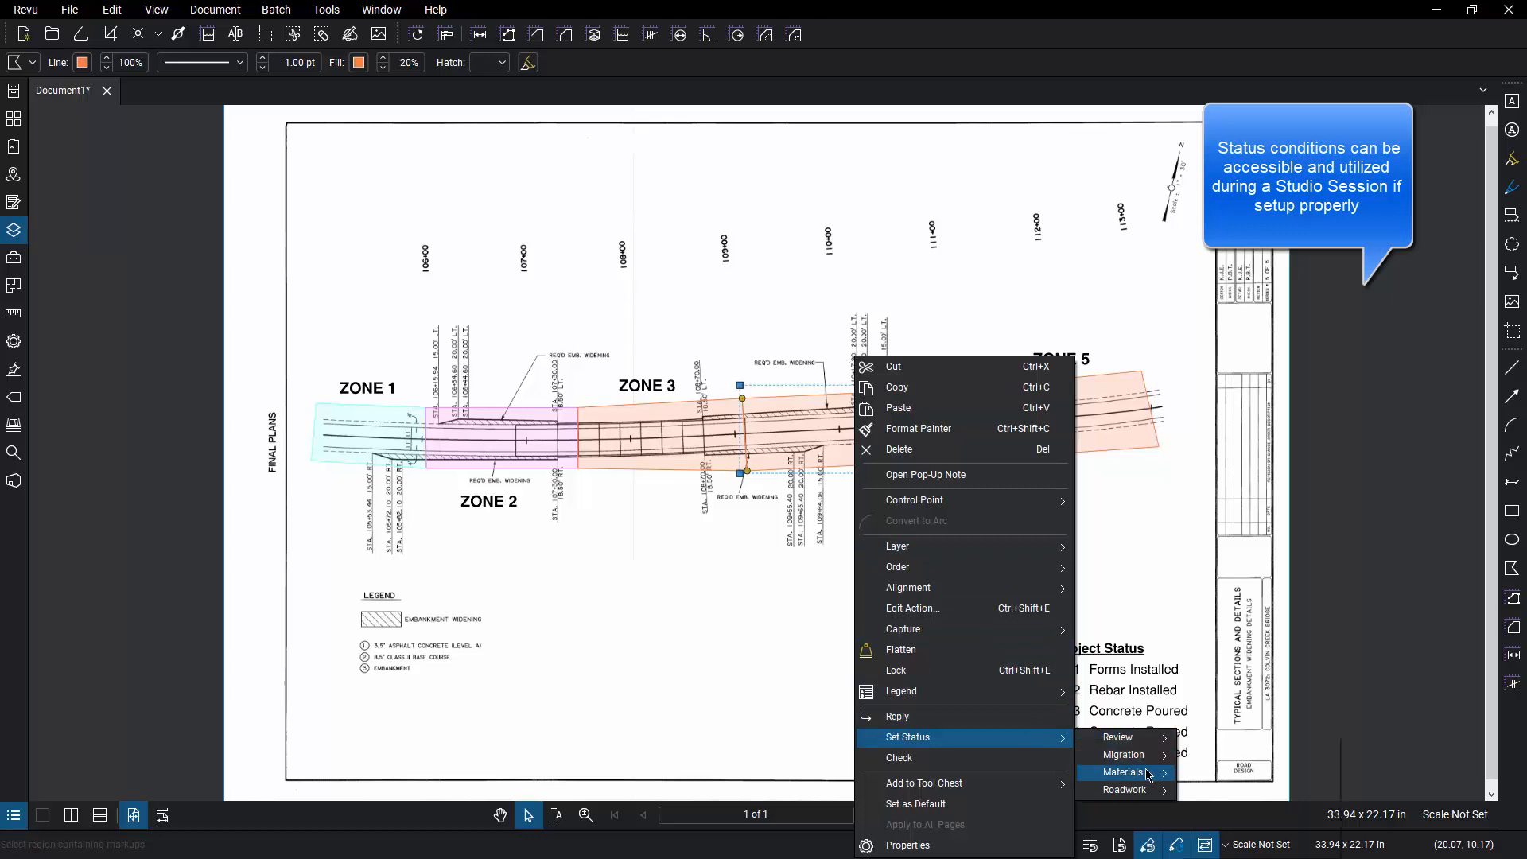
mouse_move(1165, 795)
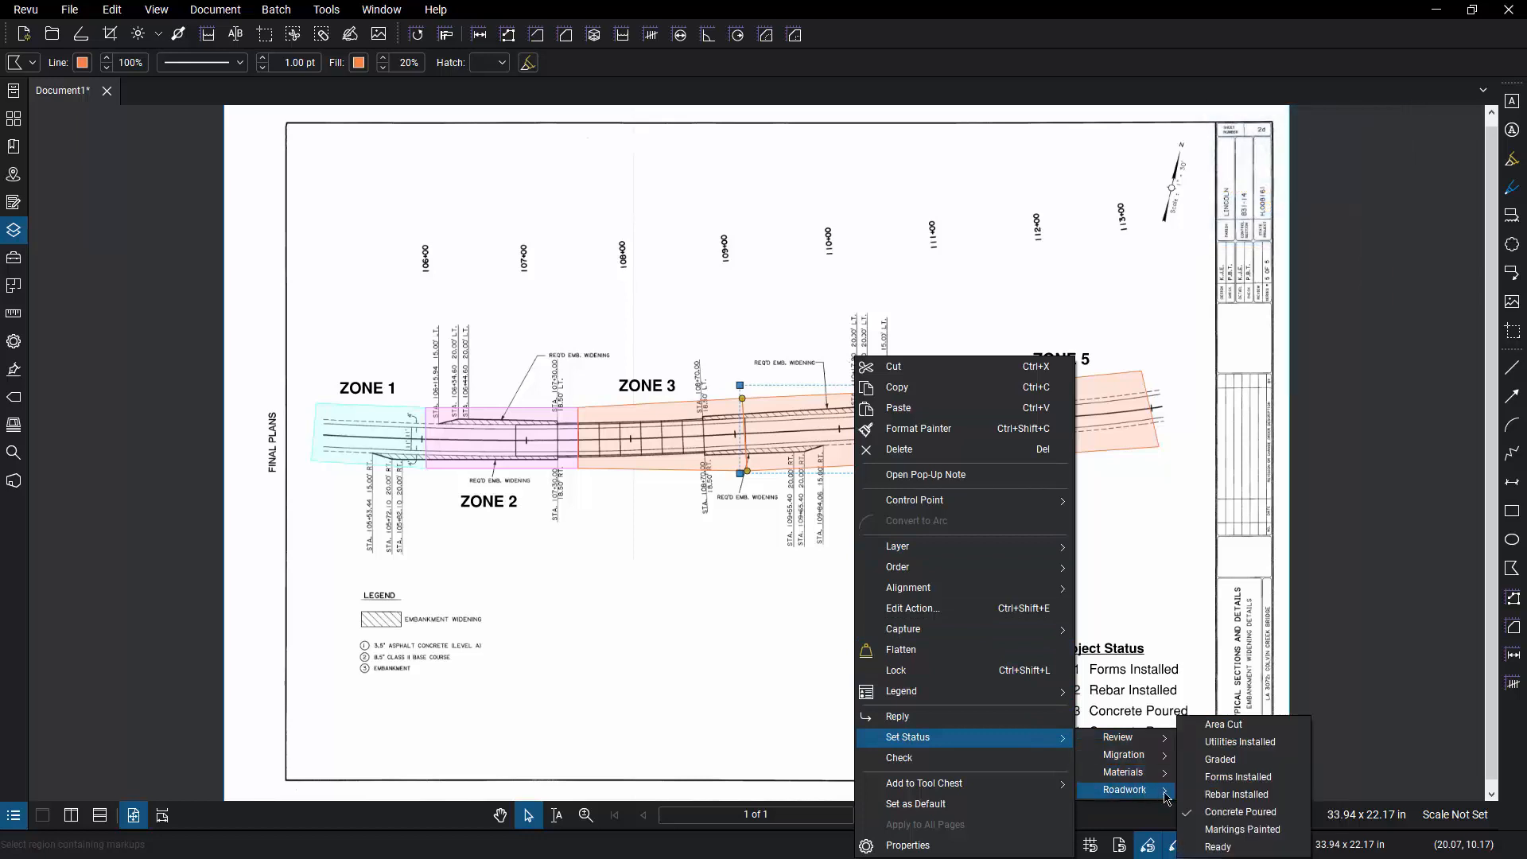
left_click(1225, 830)
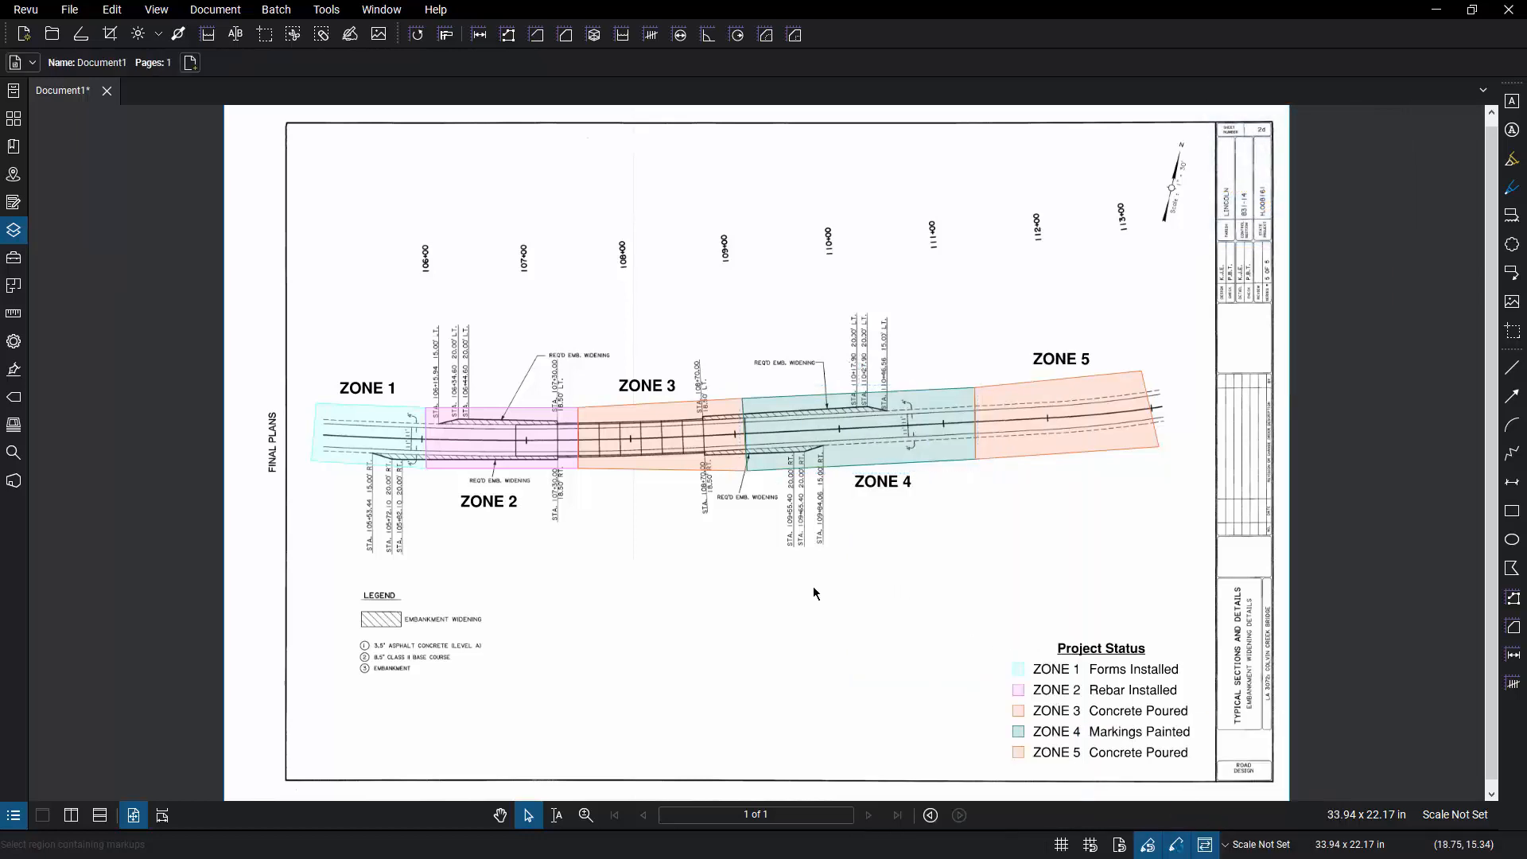
Step: Set the Roadwork status of all five zone areas together to Ready and clear the selection
left_click_drag(1196, 423, 310, 427)
right_click(683, 441)
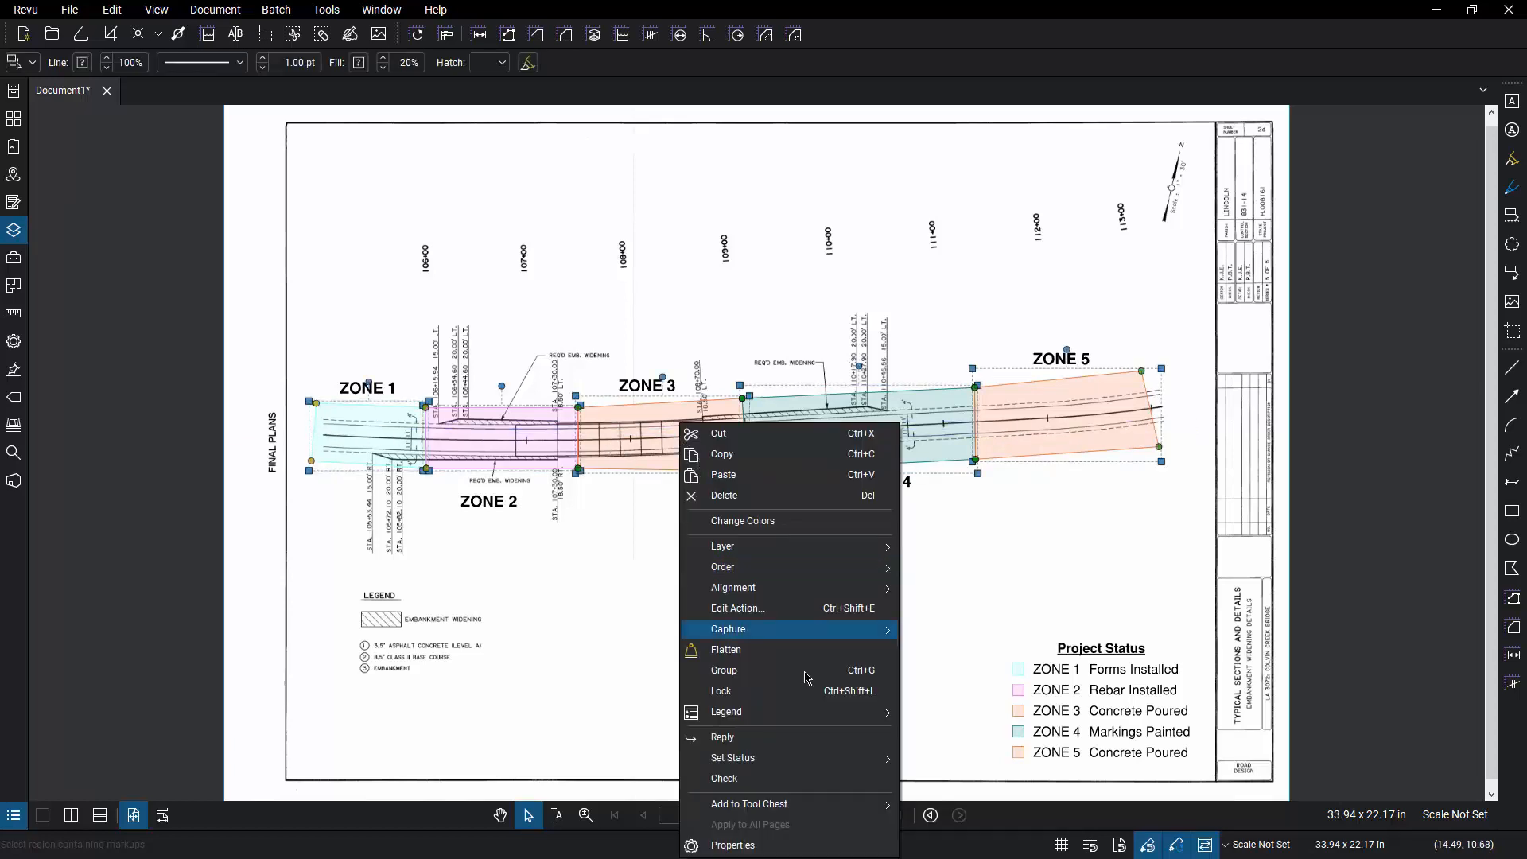
mouse_move(838, 756)
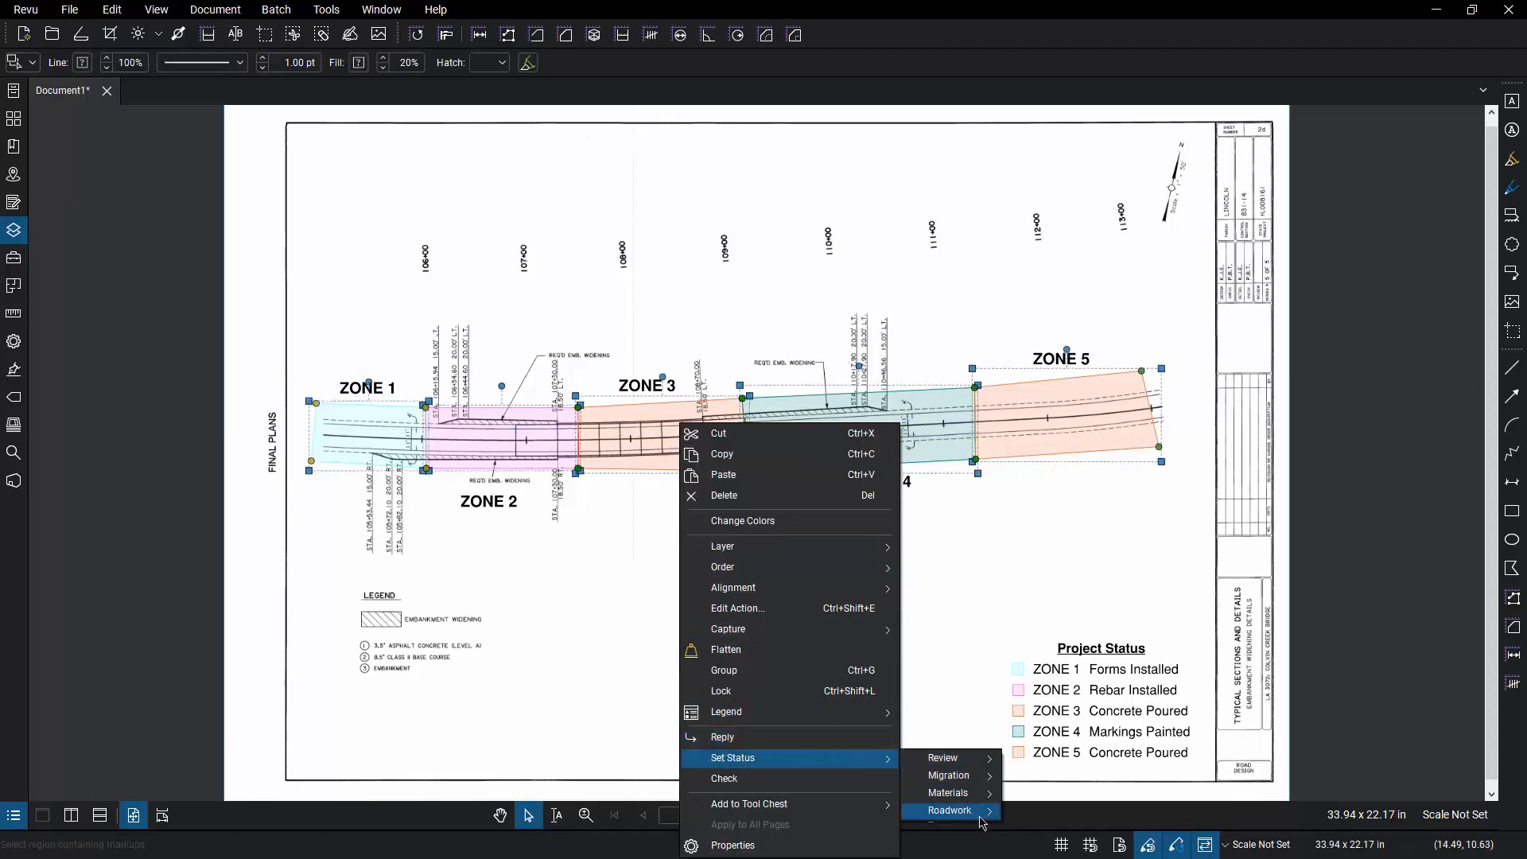
mouse_move(982, 819)
left_click(1050, 834)
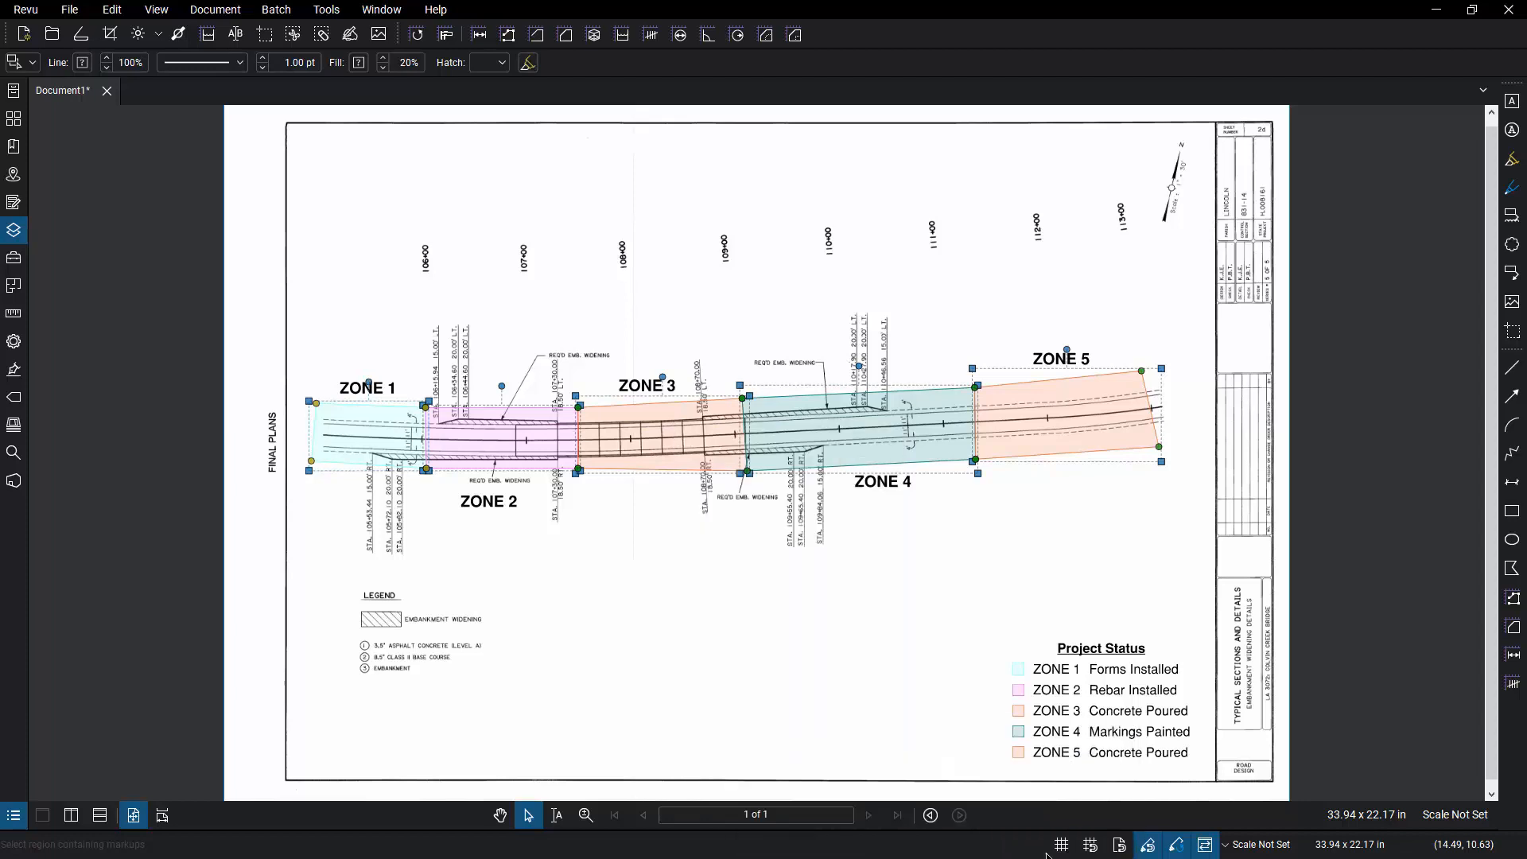
left_click(788, 653)
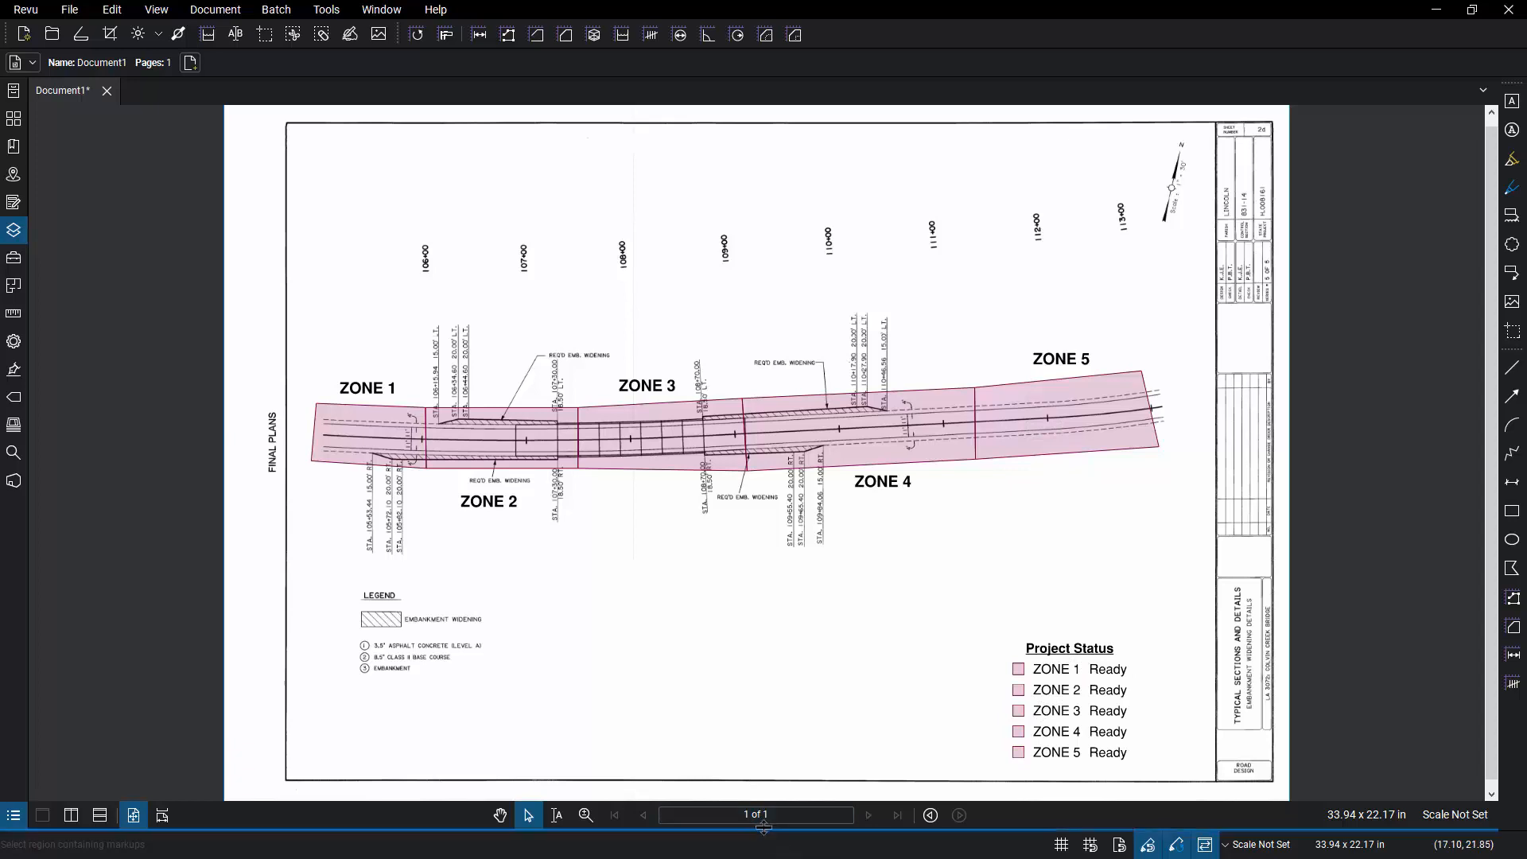
Step: Reveal the Markups List, collapse its Text Box group, and select the Zone 2 entry to review its status history
left_click_drag(762, 829, 712, 474)
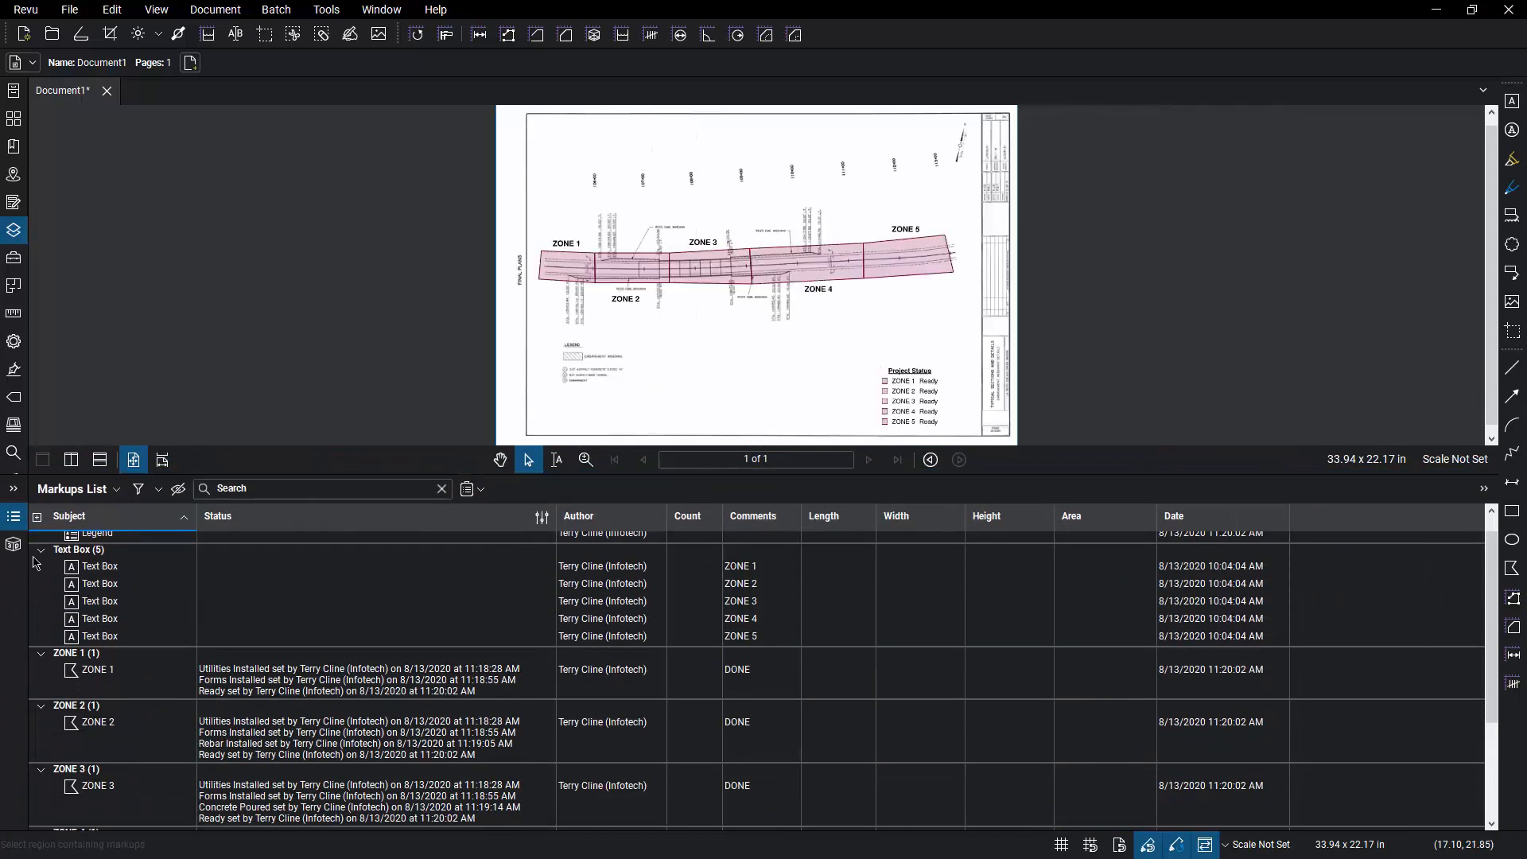
left_click(41, 551)
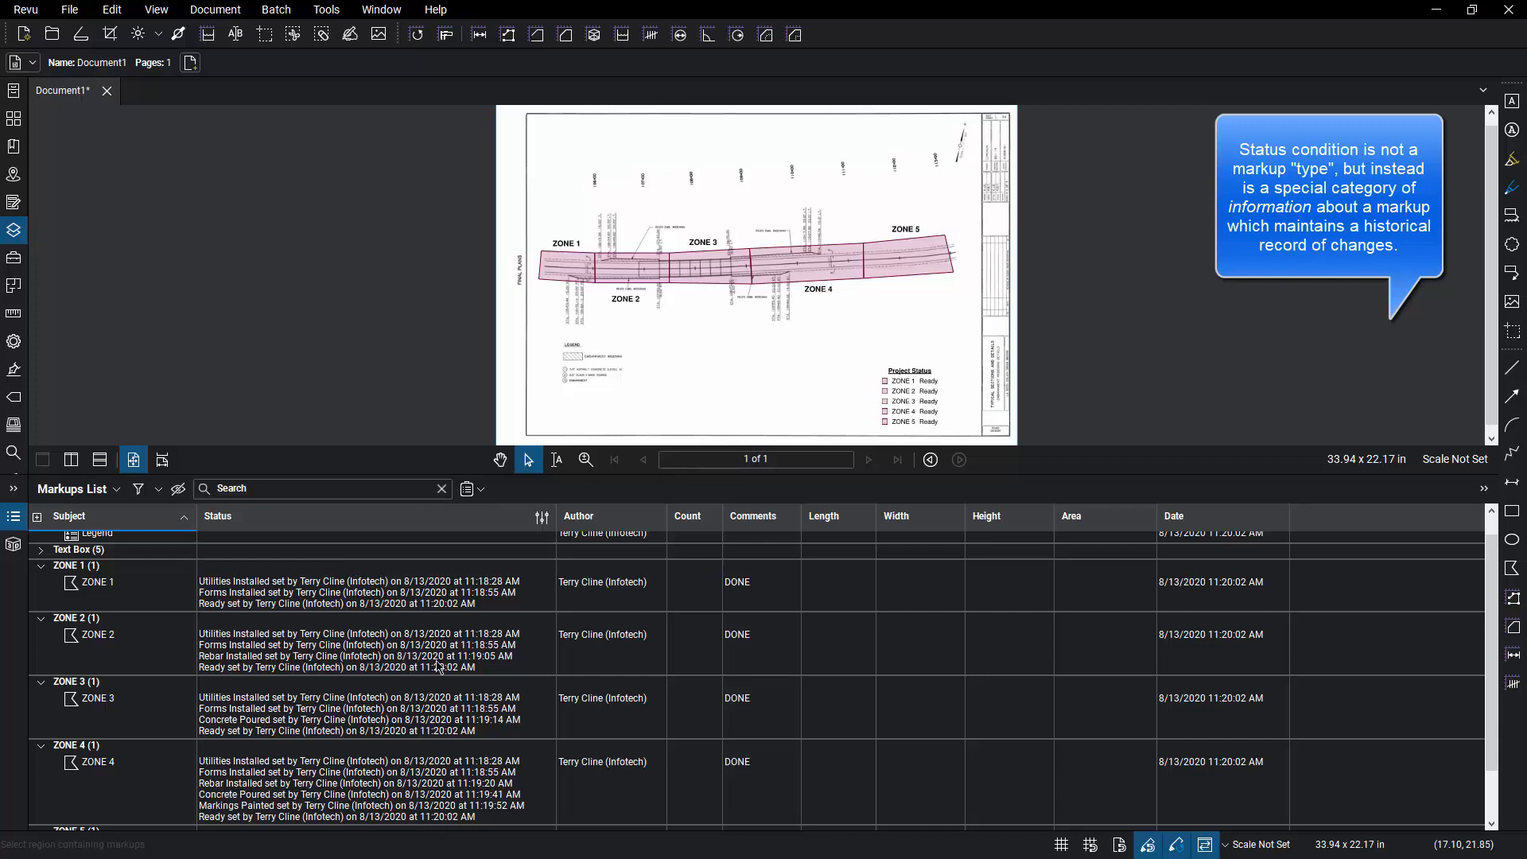
left_click(431, 662)
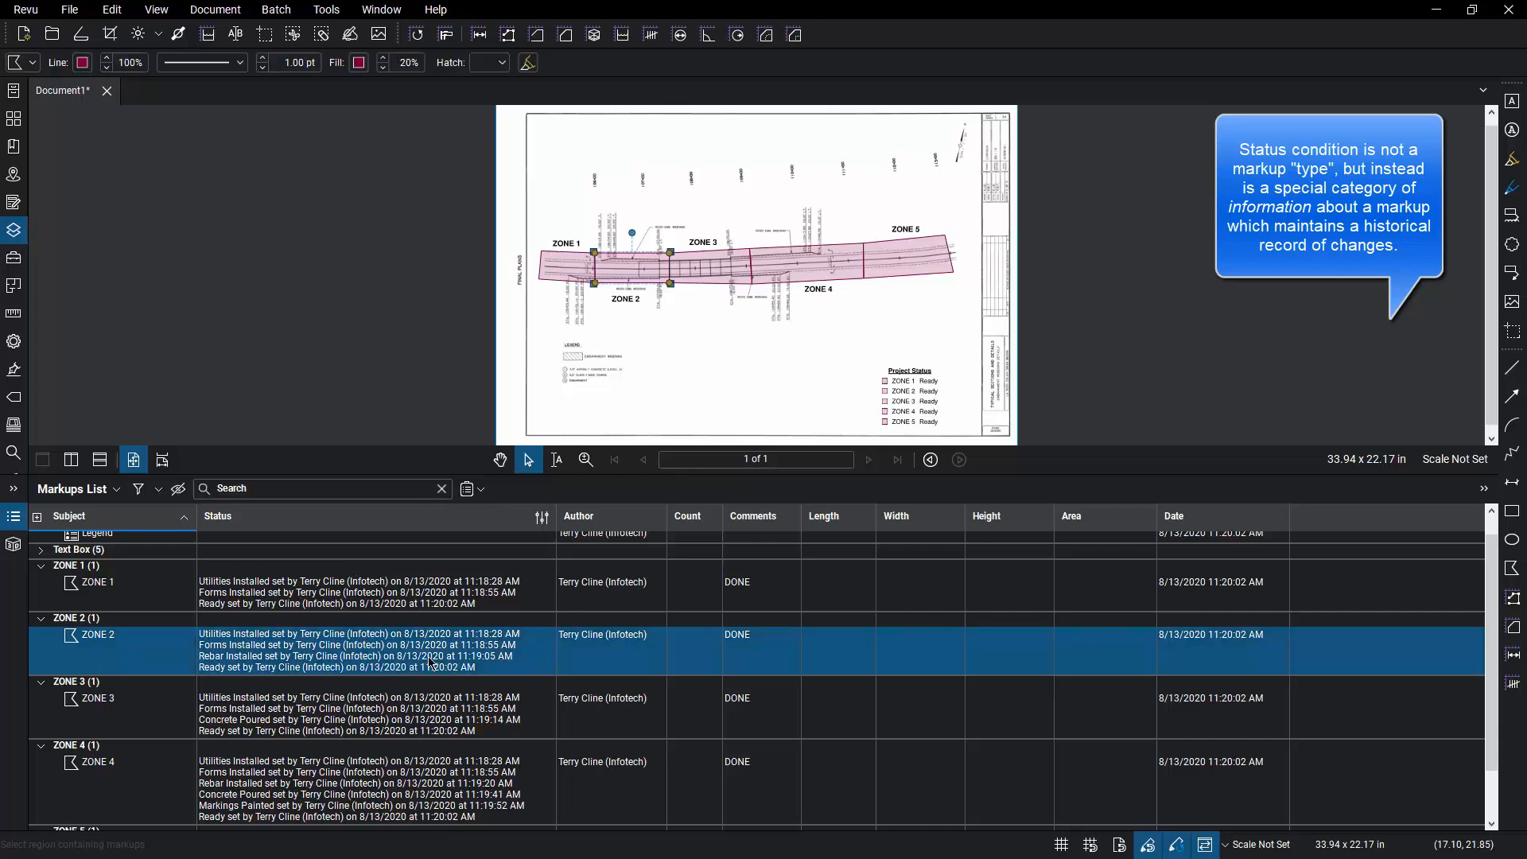
Step: View the summary export options of the Markups List and sort the markups by Status
left_click(469, 489)
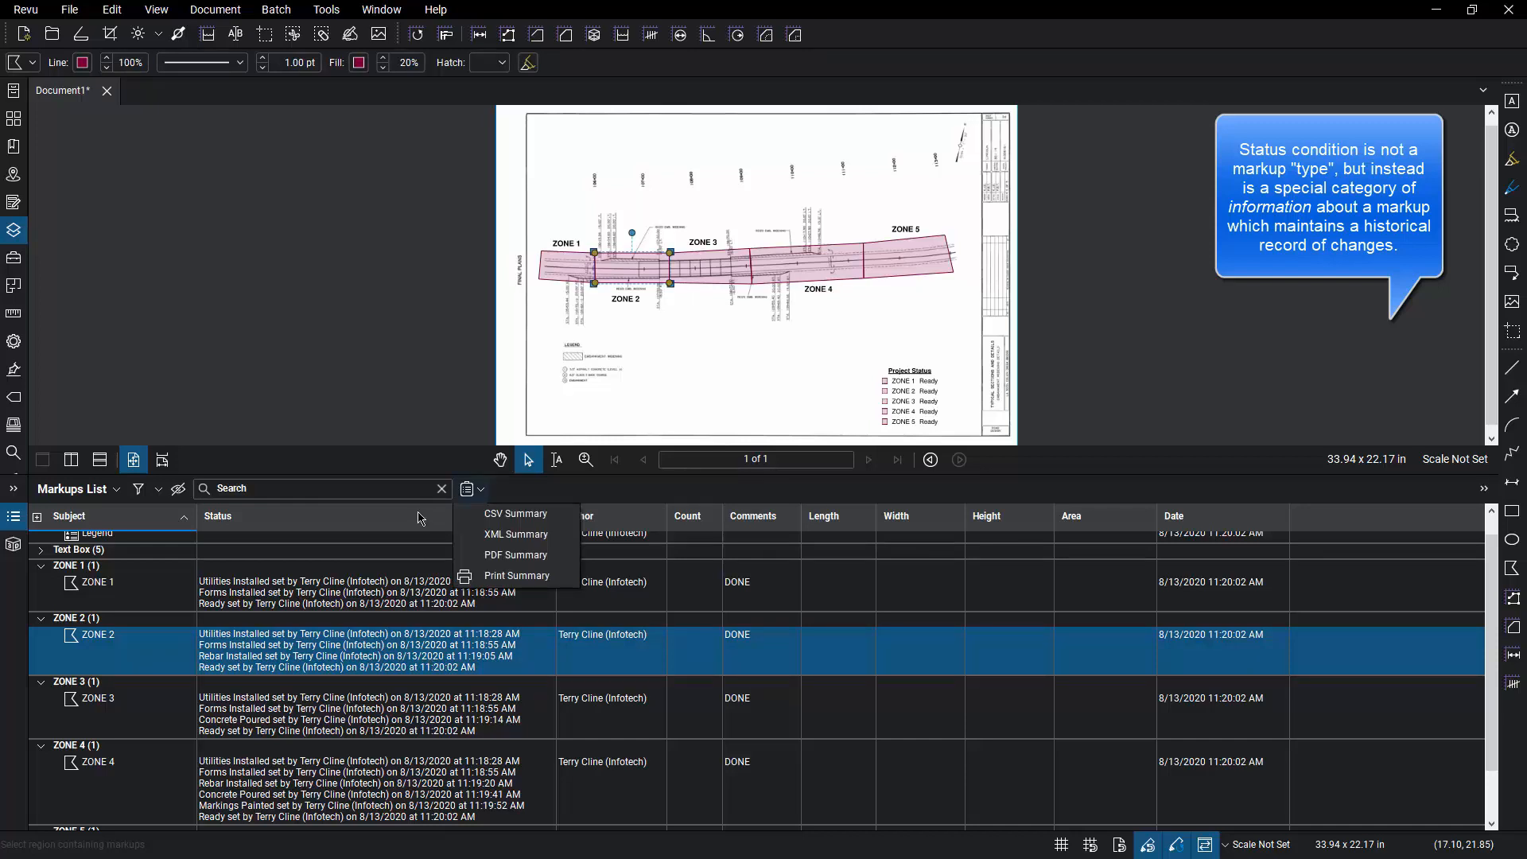
left_click(420, 518)
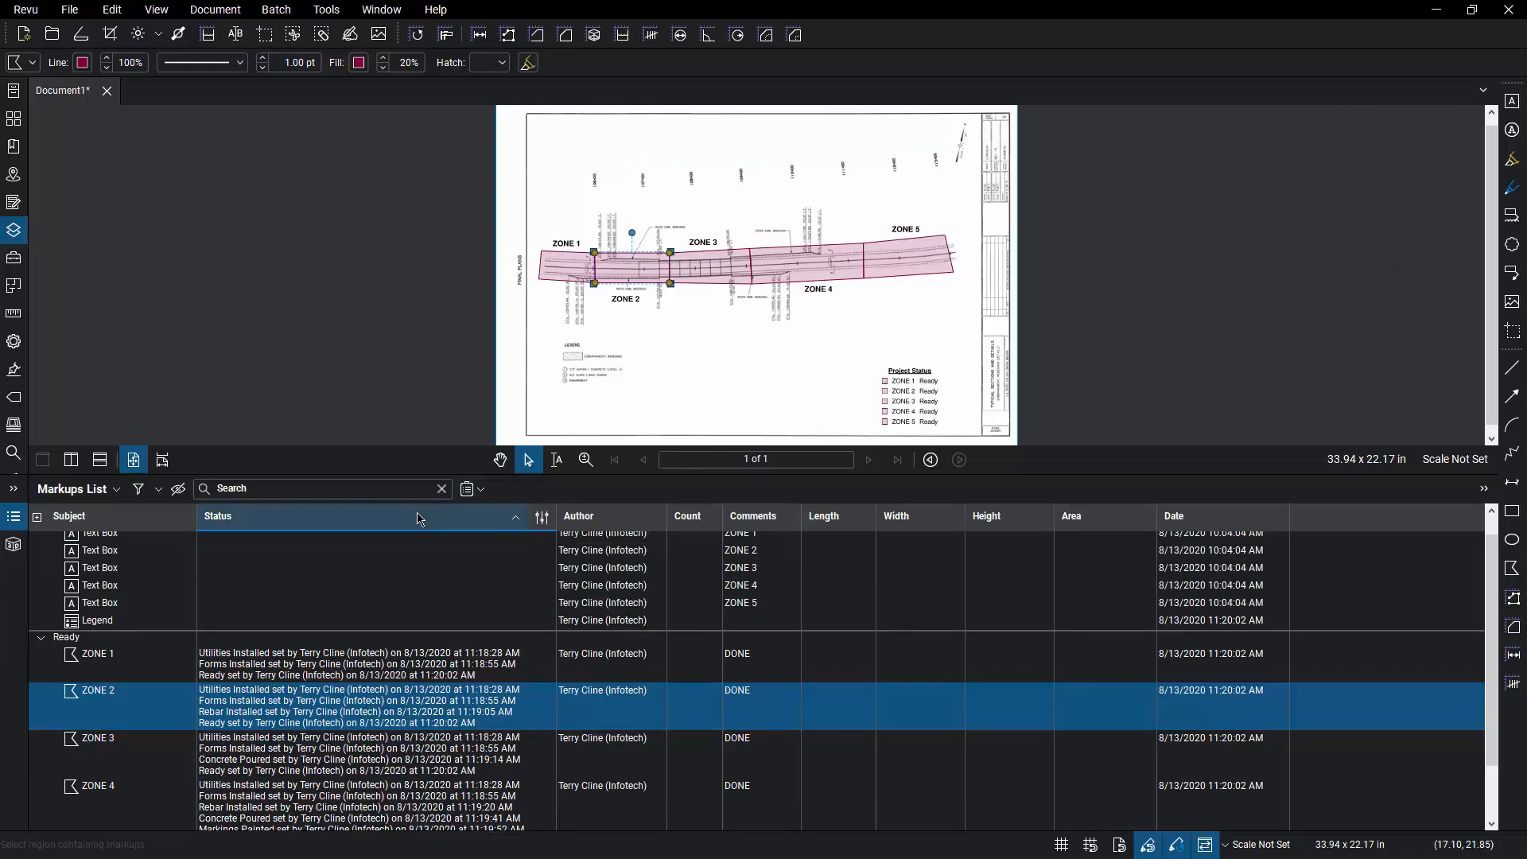